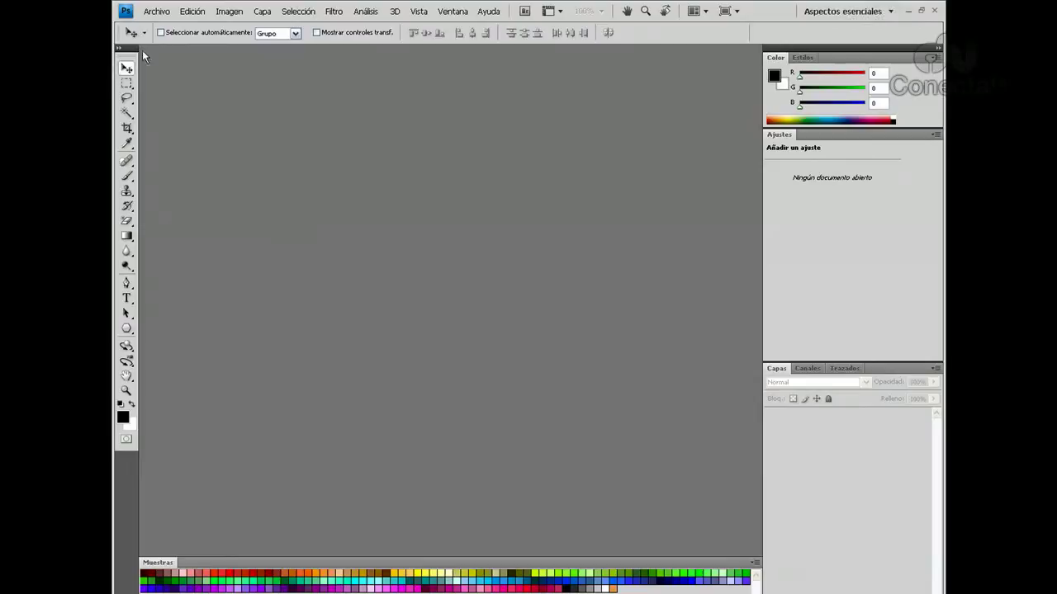
# Step: Move over to Photoshop to begin creating a new document
pyautogui.click(156, 11)
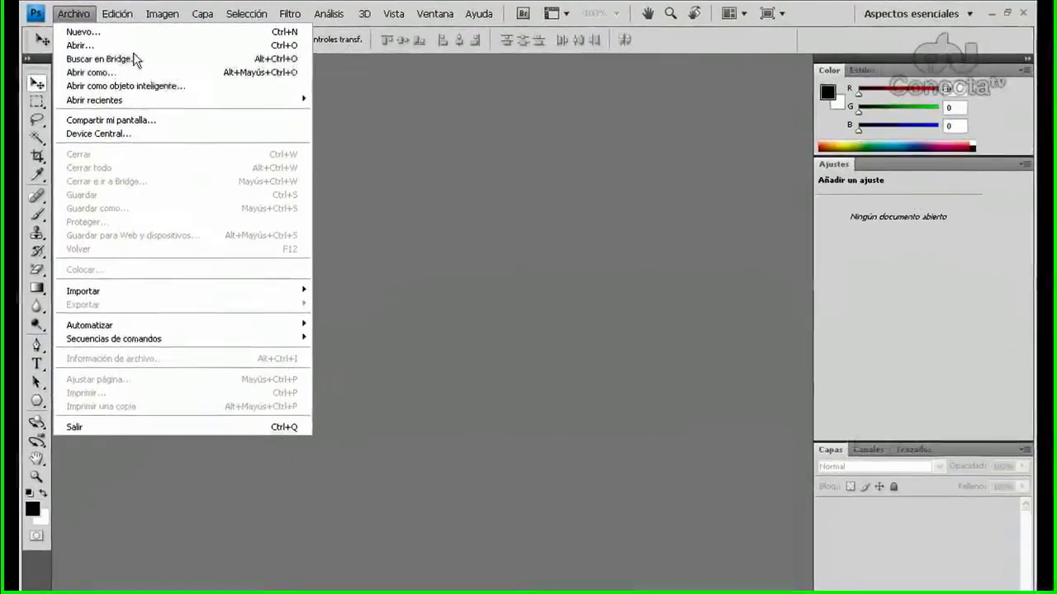
# Step: Create a new document 1280 × 1024 pixels at 300 pixels per inch
pyautogui.click(162, 26)
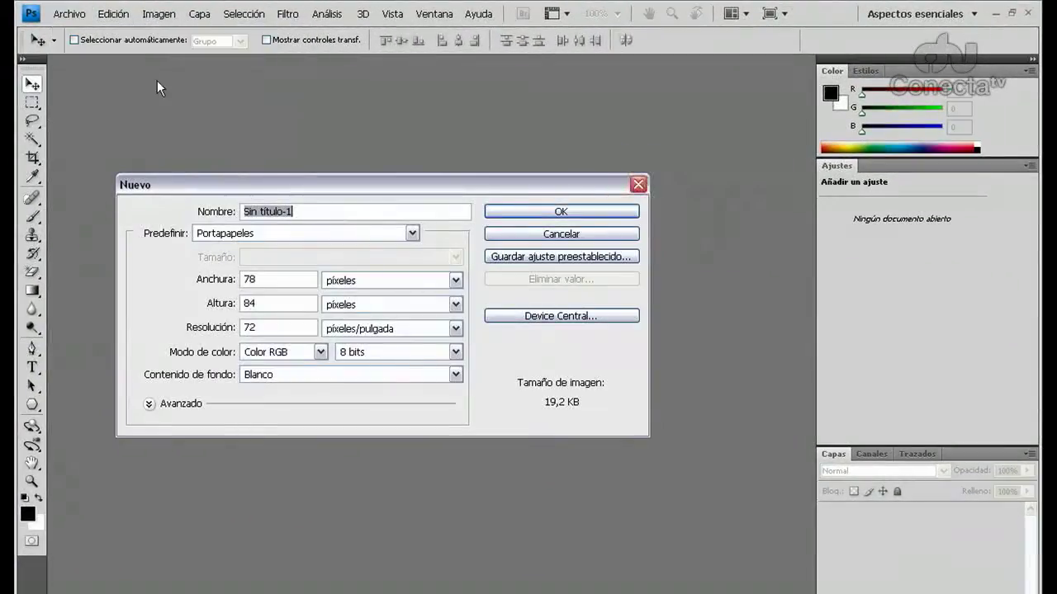
pyautogui.doubleClick(280, 280)
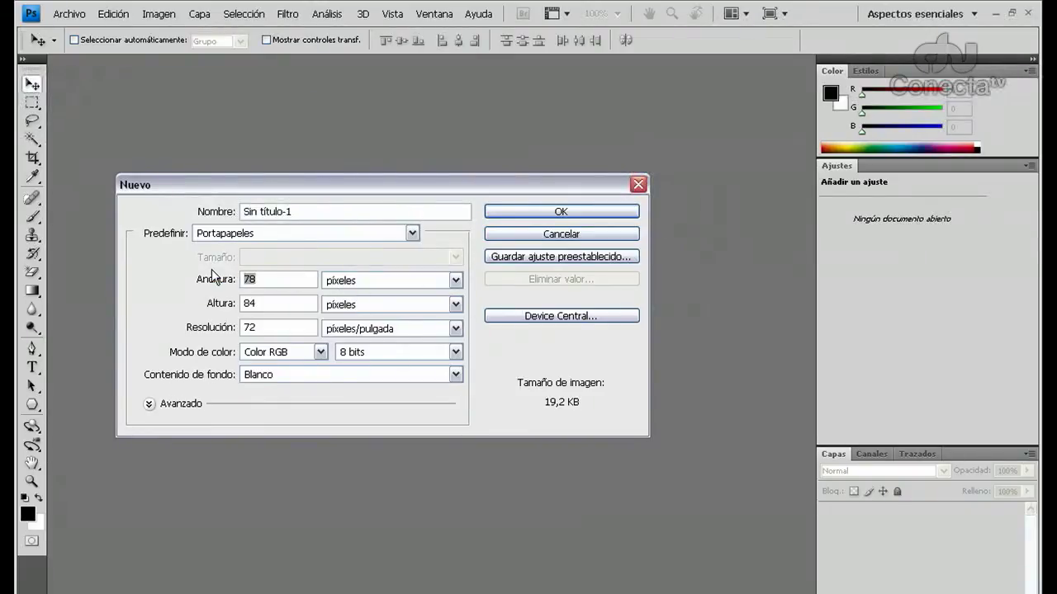
pyautogui.write('1280')
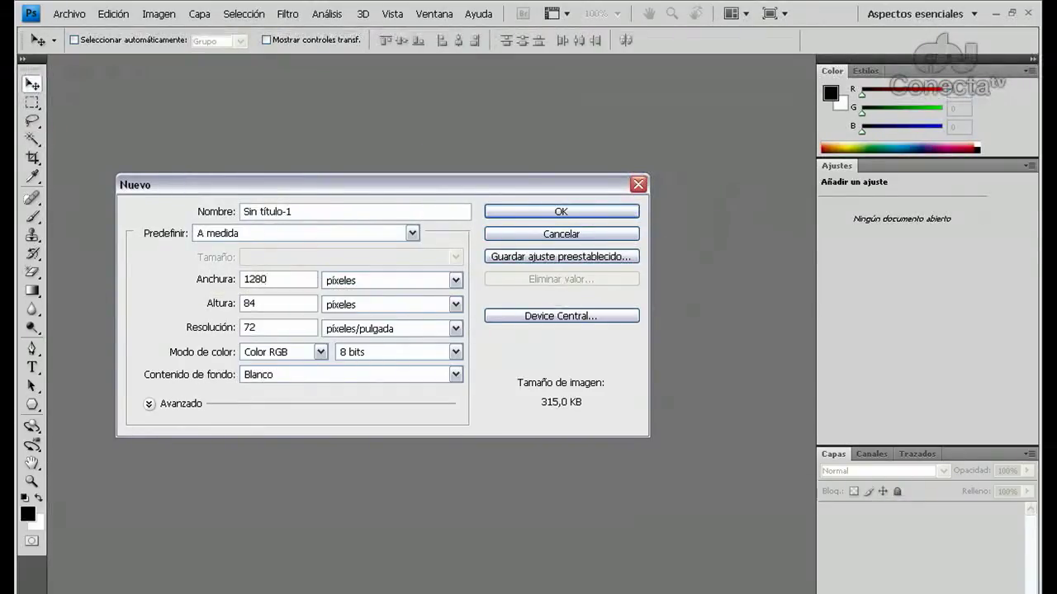
pyautogui.press('Tab')
pyautogui.press('Tab')
pyautogui.write('102')
pyautogui.press('Tab')
pyautogui.write('3')
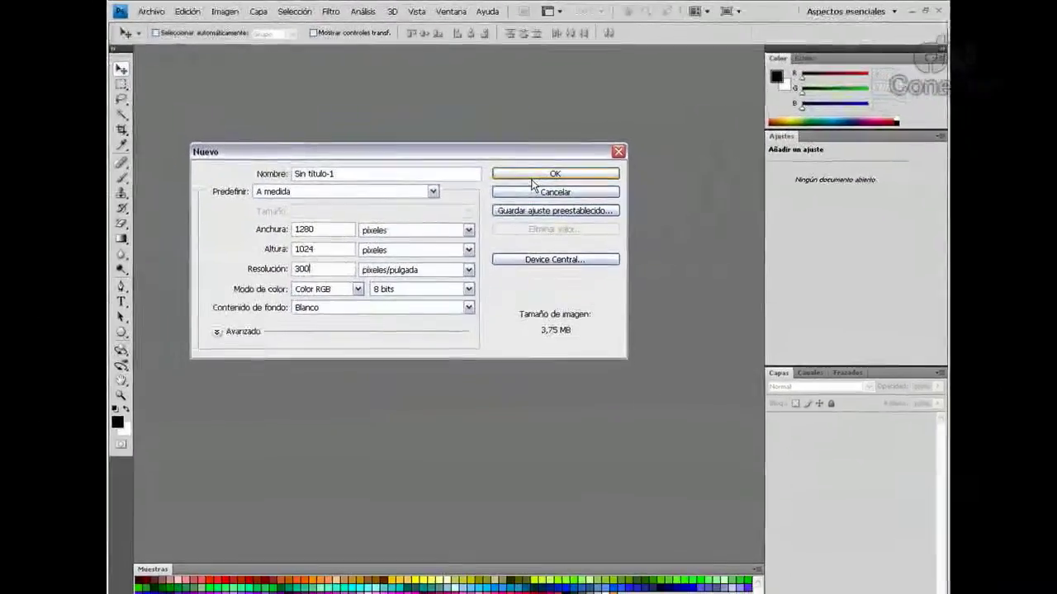
pyautogui.click(562, 211)
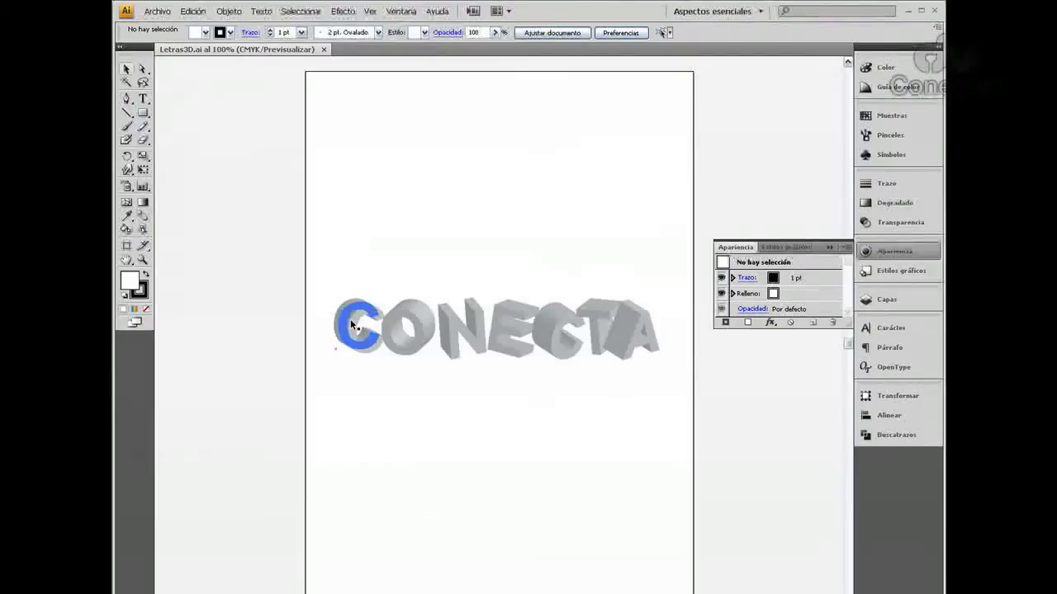
# Step: Bring the 3D C over from Illustrator, shrink it to about 60%, and place it top left
pyautogui.moveTo(350, 324); pyautogui.dragTo(393, 593)
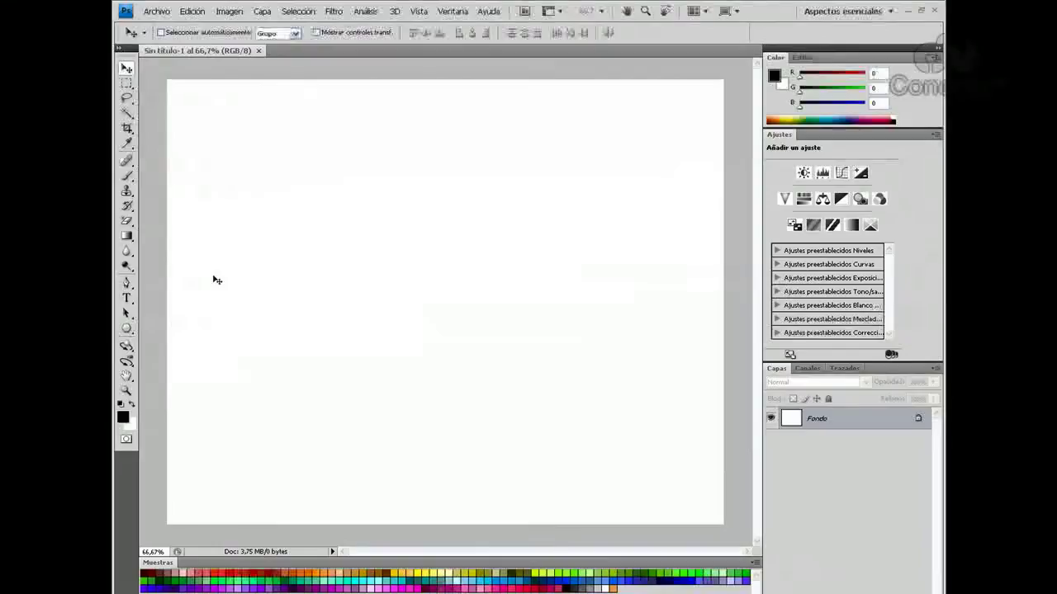
pyautogui.moveTo(222, 284); pyautogui.dragTo(223, 283)
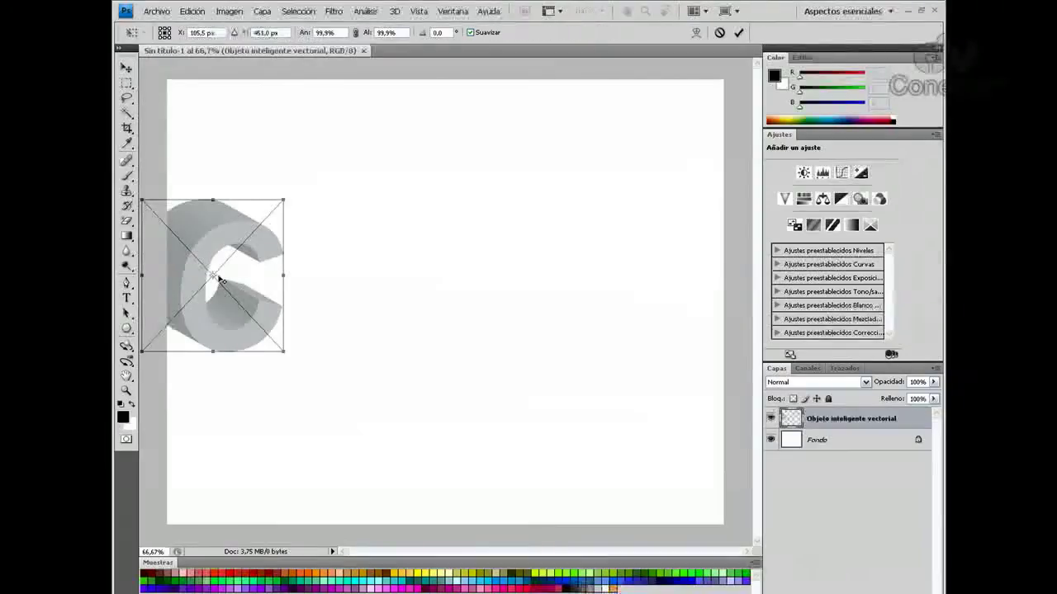
pyautogui.moveTo(250, 181); pyautogui.dragTo(248, 133)
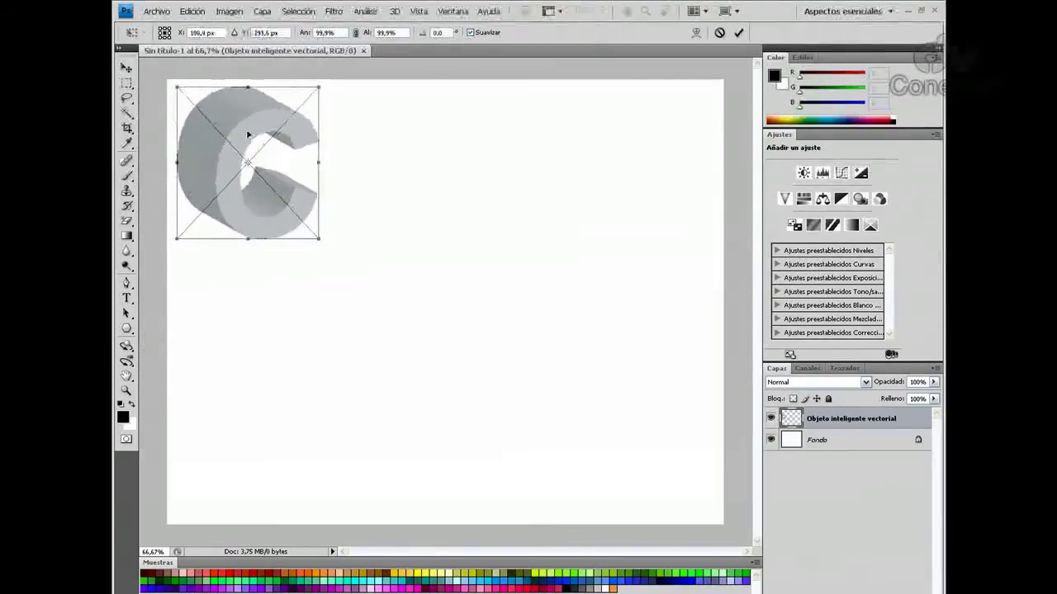
pyautogui.moveTo(320, 84); pyautogui.dragTo(262, 148)
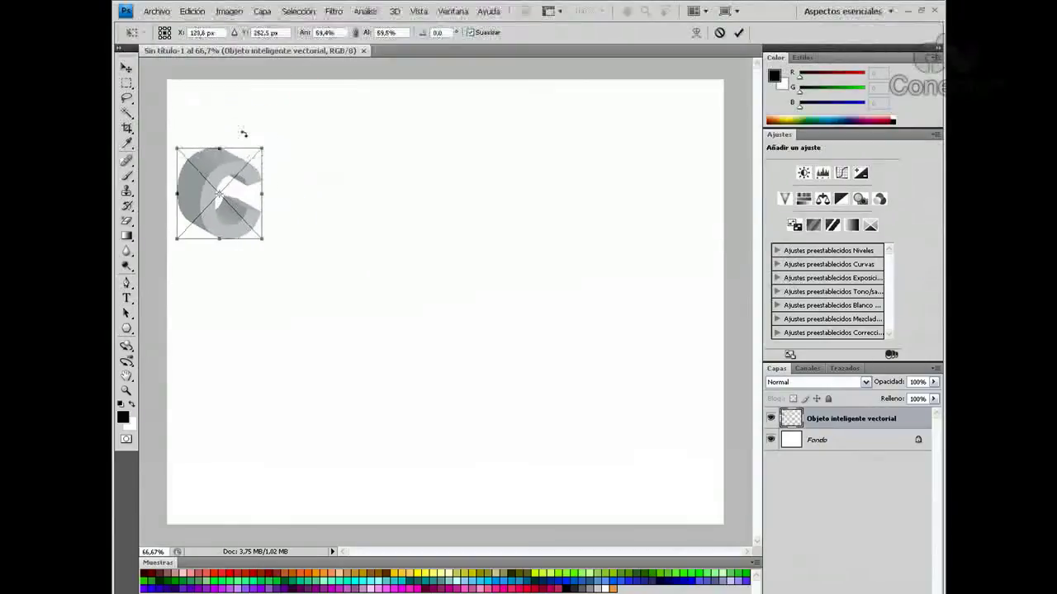
pyautogui.press('Return')
pyautogui.moveTo(221, 186); pyautogui.dragTo(219, 146)
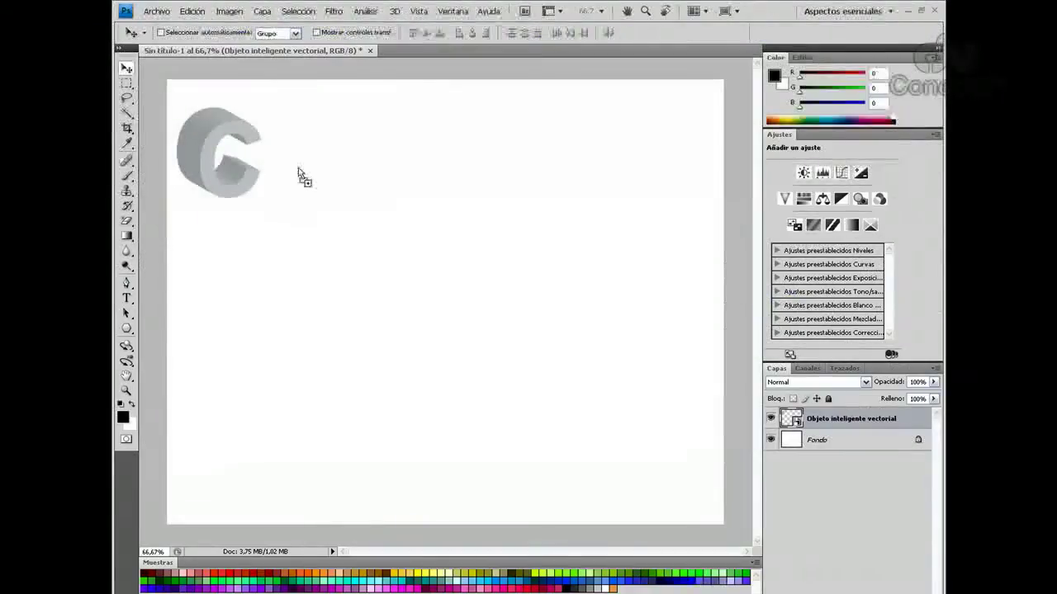
# Step: Paste the O shrunk to about 64%, then the N scaled down beside it
pyautogui.hotkey('ctrl', 'v')
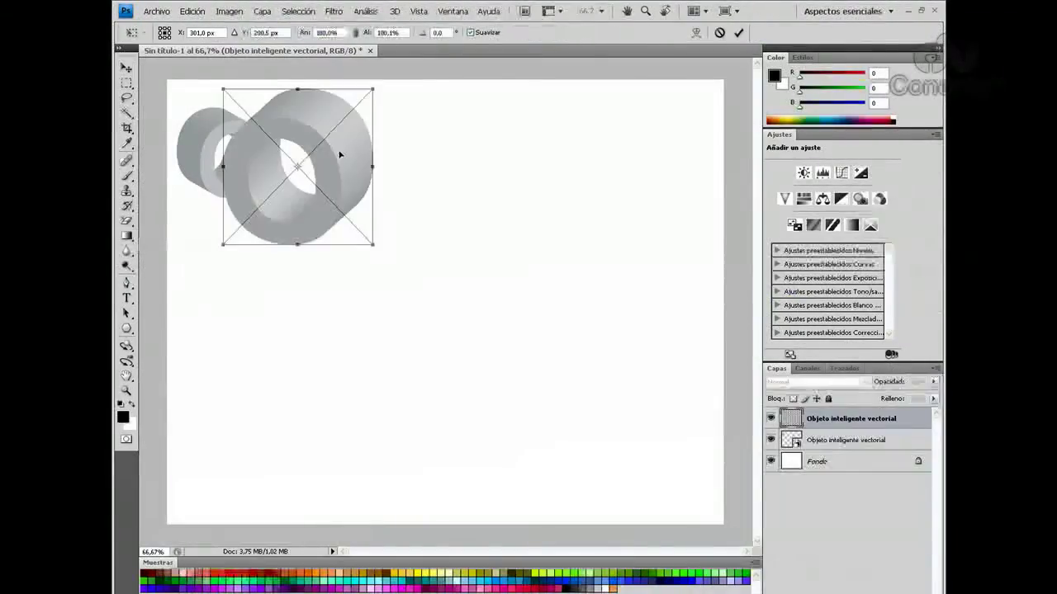
pyautogui.moveTo(372, 89); pyautogui.dragTo(327, 130)
pyautogui.press('Return')
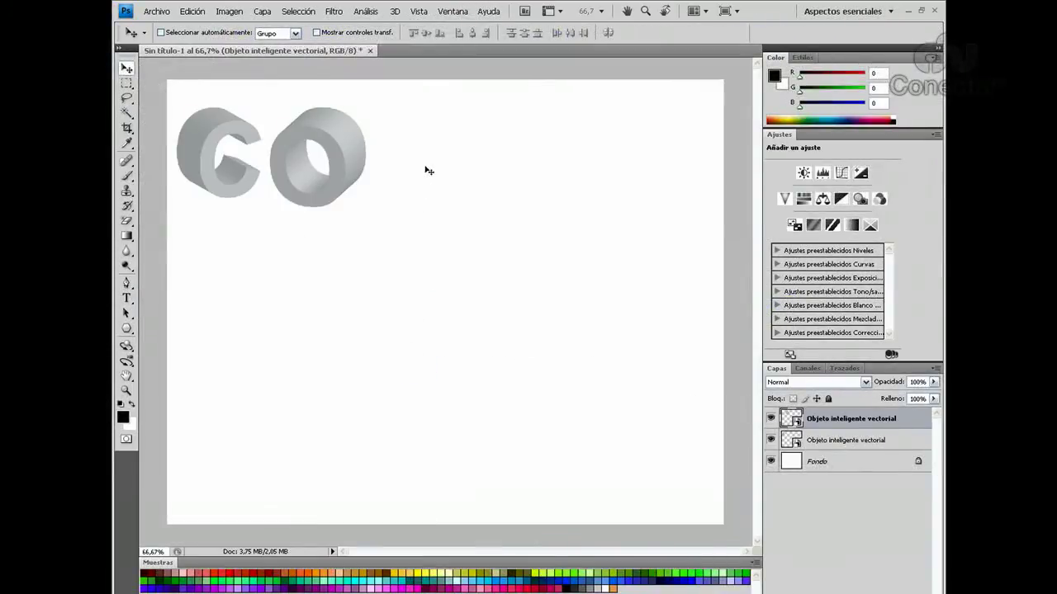
pyautogui.hotkey('ctrl', 'v')
pyautogui.moveTo(473, 89); pyautogui.dragTo(431, 124)
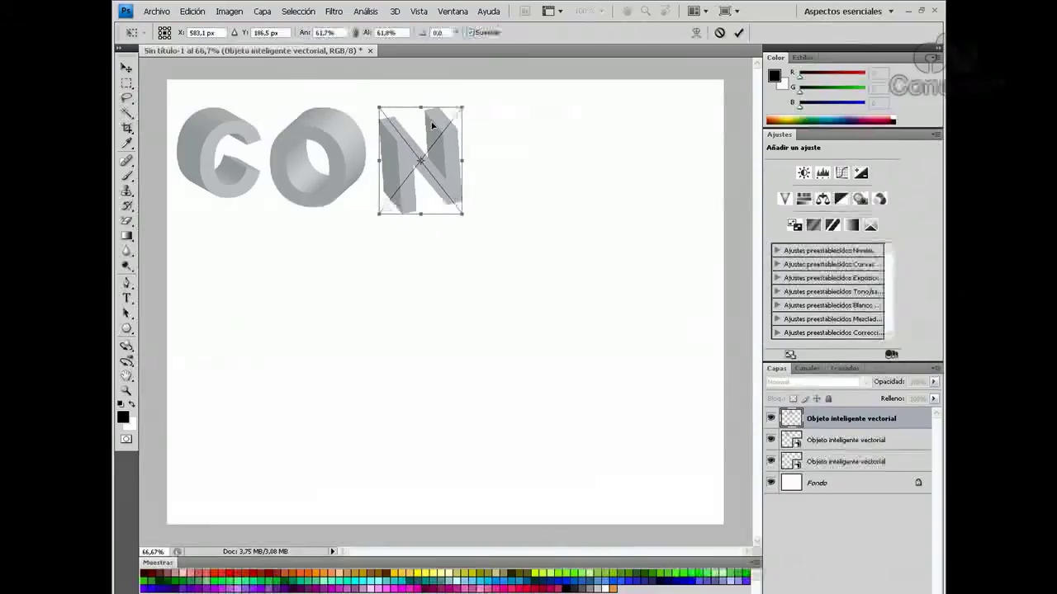
pyautogui.press('Return')
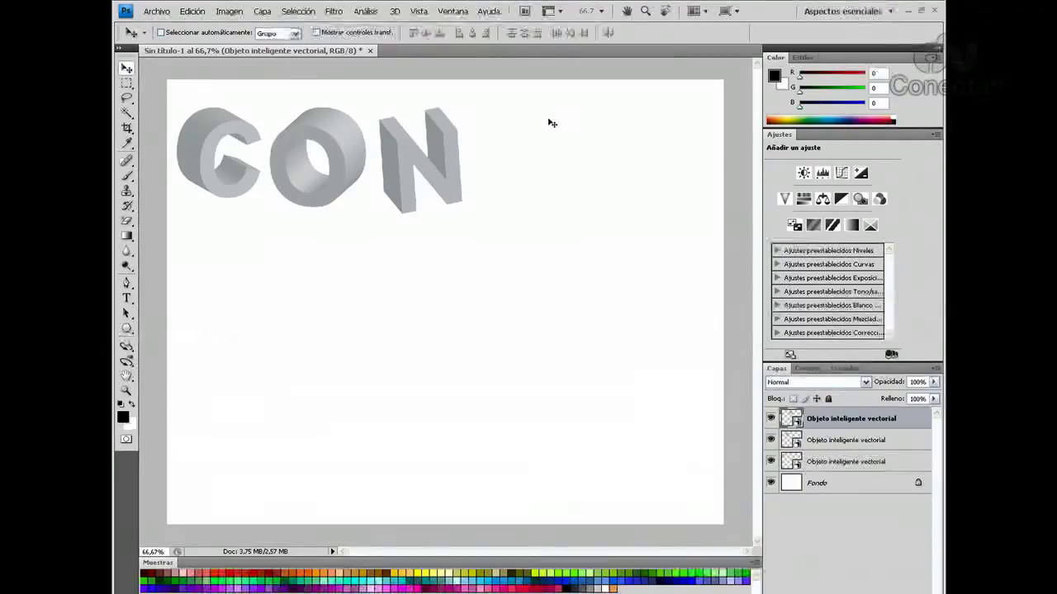
# Step: Paste the E, shrink it to about 67.6%, and set it next to the N
pyautogui.hotkey('ctrl', 'v')
pyautogui.moveTo(580, 95); pyautogui.dragTo(537, 141)
pyautogui.moveTo(499, 171); pyautogui.dragTo(533, 131)
pyautogui.press('Return')
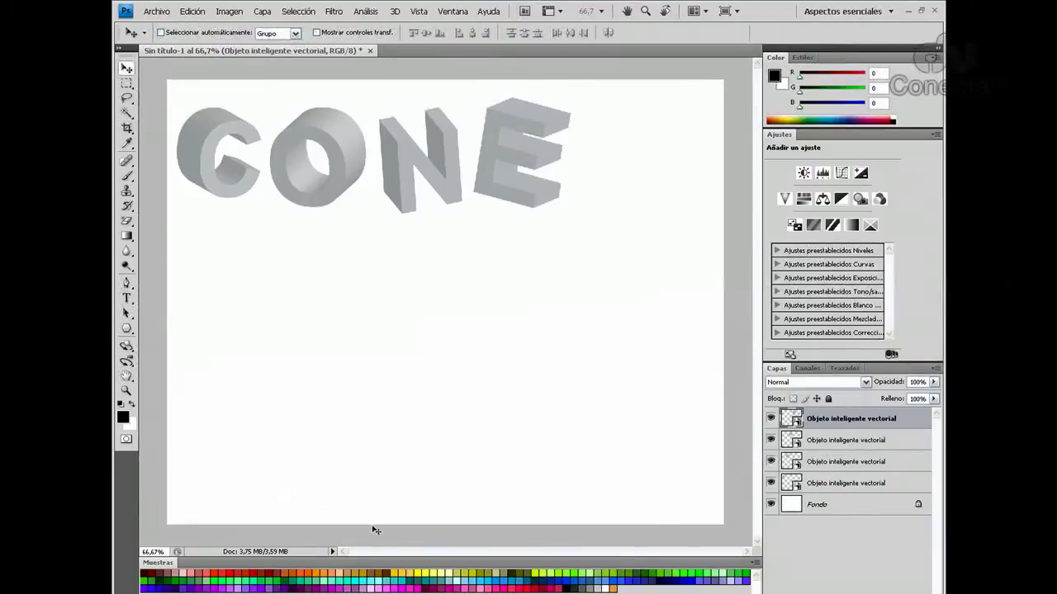
pyautogui.hotkey('alt', 'Tab')
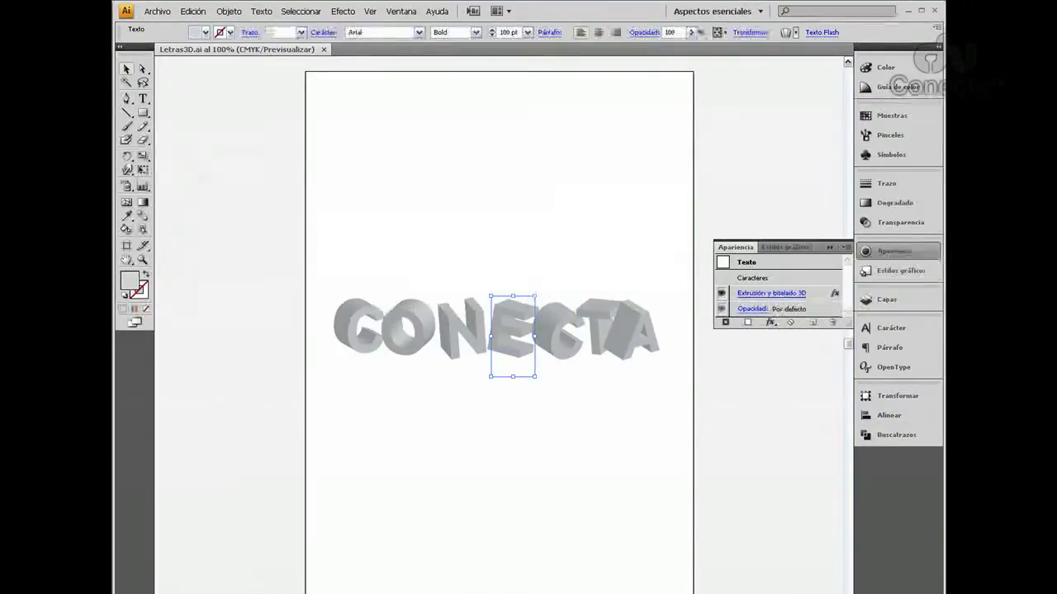
# Step: Paste the second 3D C and shrink it on a lower row
pyautogui.hotkey('alt', 'Tab')
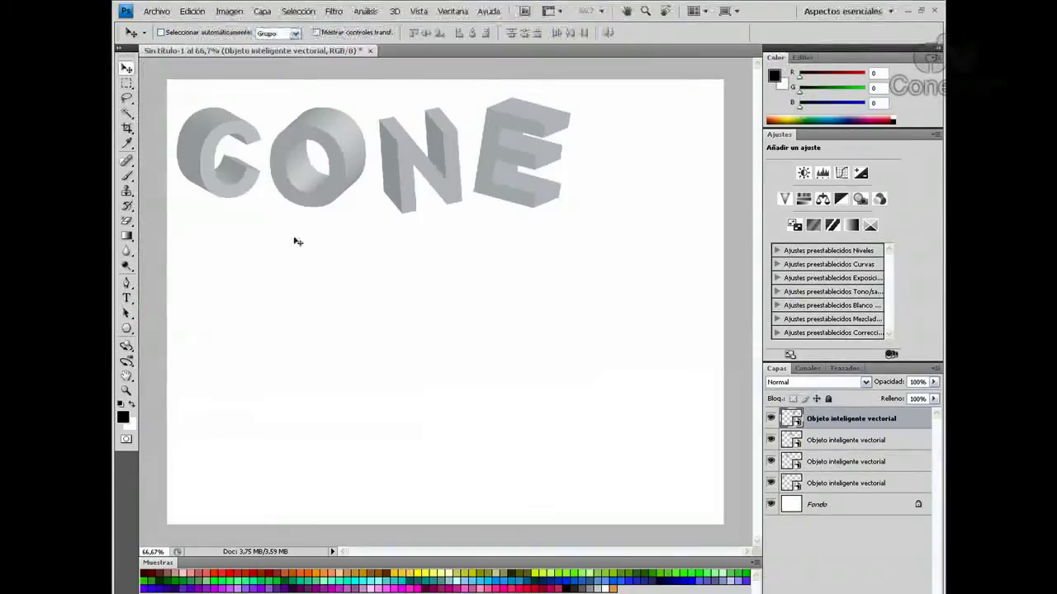
pyautogui.hotkey('ctrl', 'v')
pyautogui.moveTo(350, 226); pyautogui.dragTo(294, 257)
pyautogui.press('Return')
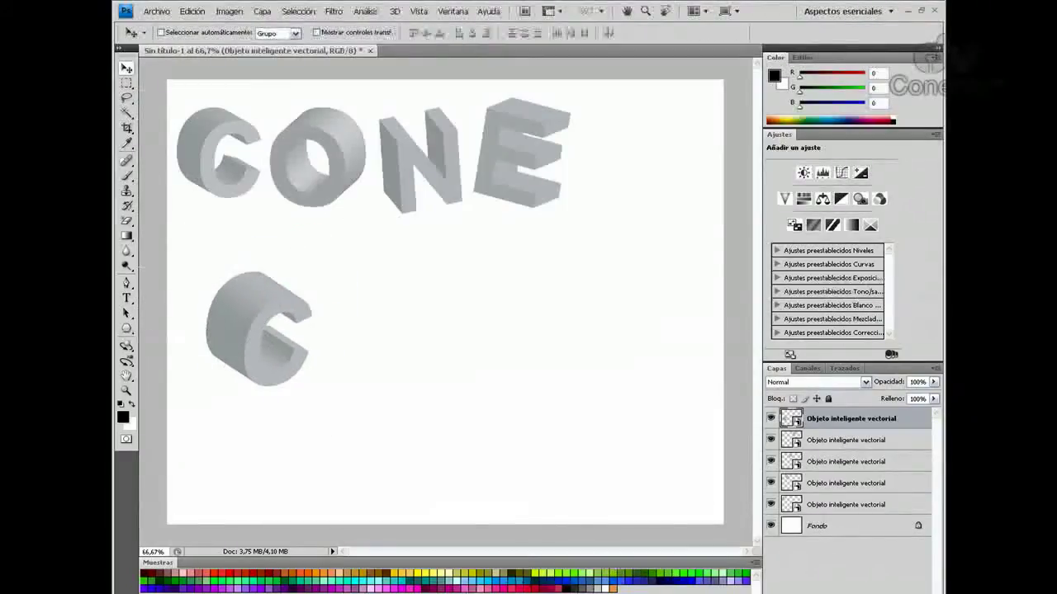
# Step: Copy the 3D T from Illustrator and place it beside the lower C
pyautogui.hotkey('alt', 'Tab')
pyautogui.click(609, 336)
pyautogui.hotkey('ctrl', 'c')
pyautogui.hotkey('alt', 'Tab')
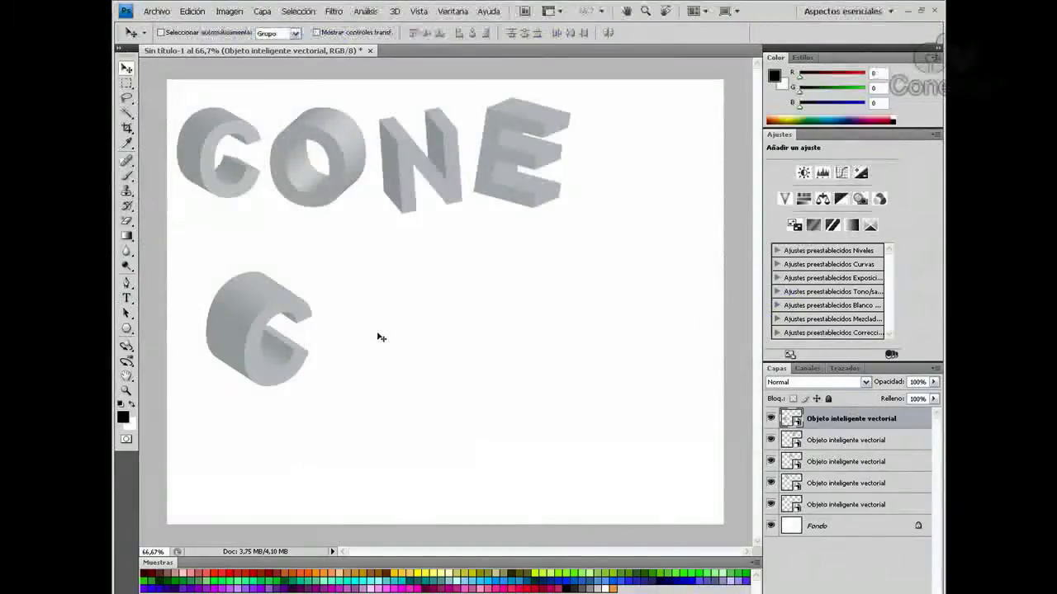
pyautogui.hotkey('ctrl', 'v')
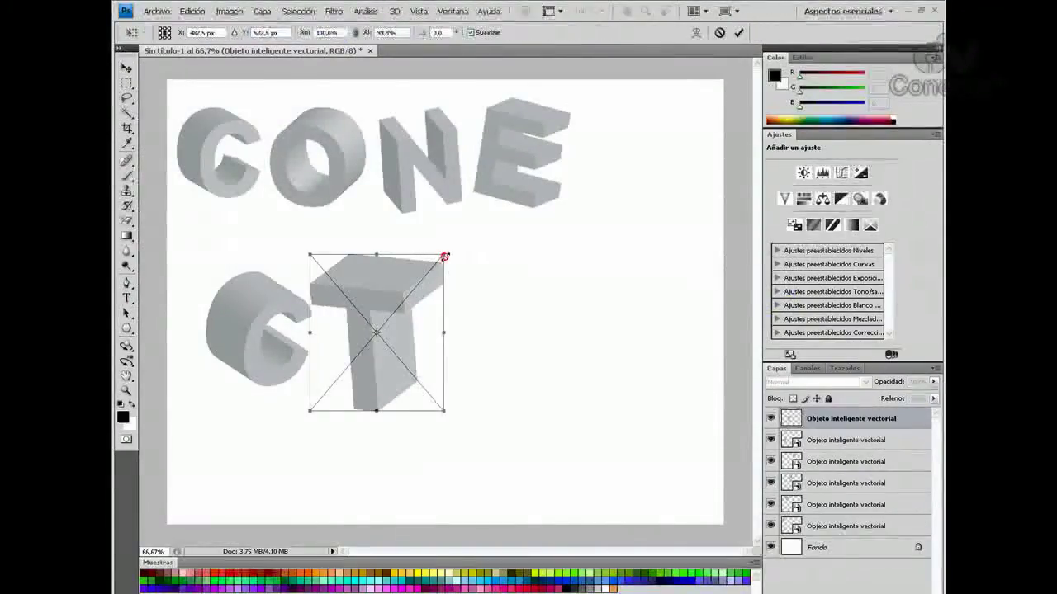
pyautogui.moveTo(367, 320); pyautogui.dragTo(391, 287)
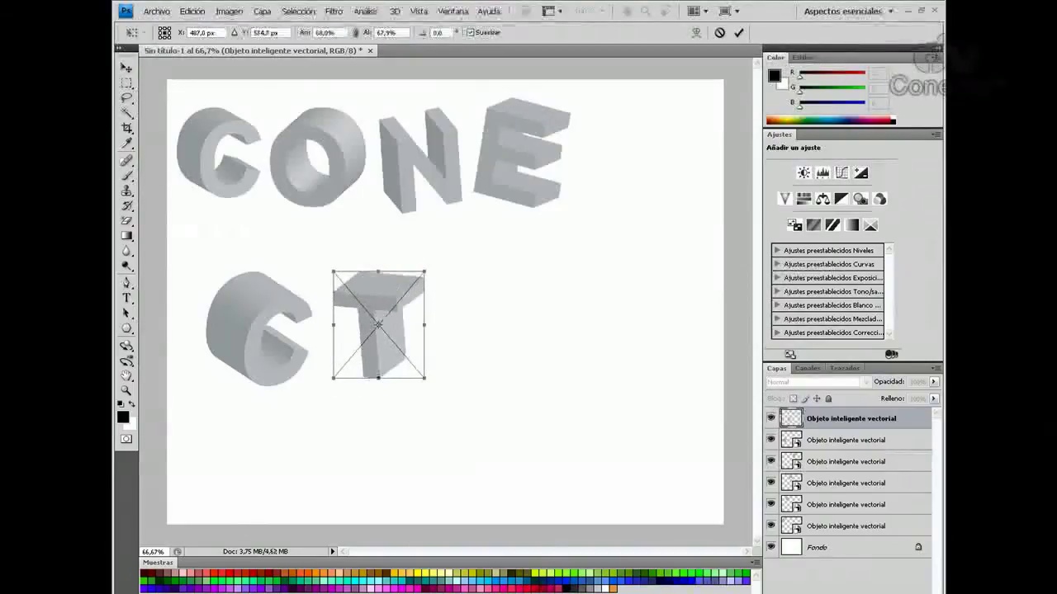
pyautogui.press('Return')
# Step: Copy the 3D A from Illustrator and place it to the right of the T
pyautogui.hotkey('alt', 'Tab')
pyautogui.click(633, 342)
pyautogui.hotkey('alt', 'Tab')
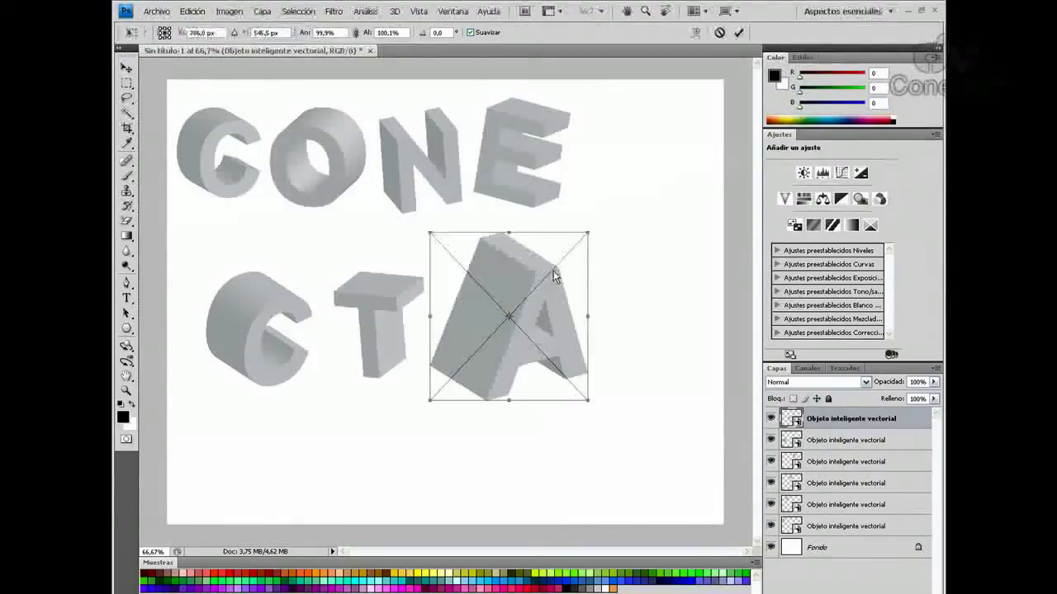
pyautogui.hotkey('ctrl', 'v')
pyautogui.moveTo(505, 303); pyautogui.dragTo(589, 281)
pyautogui.press('Return')
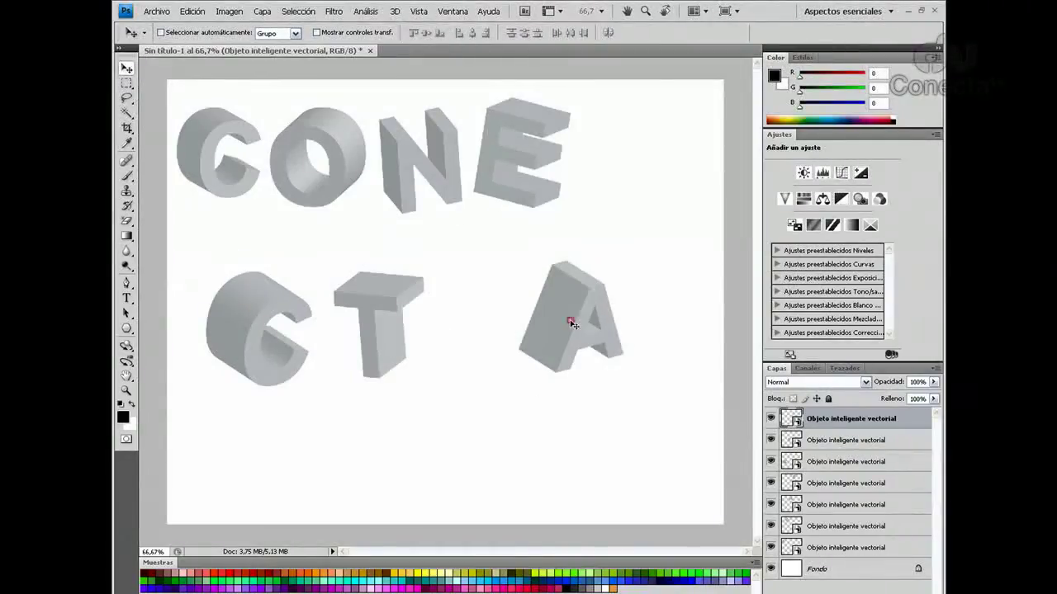
pyautogui.moveTo(570, 323); pyautogui.dragTo(640, 272)
# Step: Rearrange the lower letters and move the first C down, shrinking it to about 42%
pyautogui.moveTo(408, 332); pyautogui.dragTo(564, 320)
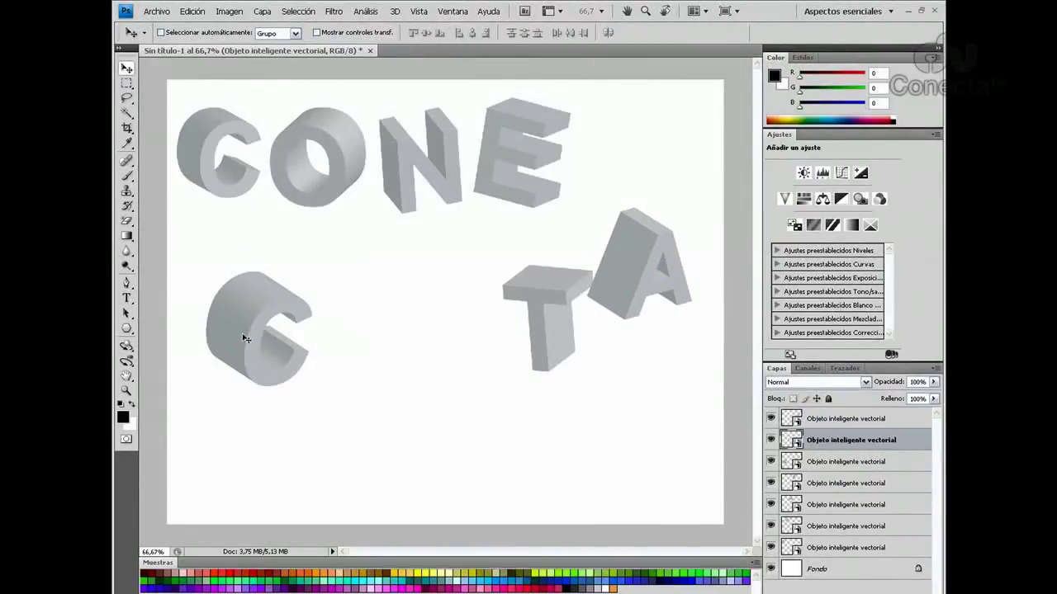
pyautogui.moveTo(246, 339); pyautogui.dragTo(431, 319)
pyautogui.moveTo(220, 193); pyautogui.dragTo(224, 385)
pyautogui.hotkey('ctrl', 't')
pyautogui.moveTo(270, 304); pyautogui.dragTo(221, 308)
pyautogui.press('Return')
# Step: Move the O beside the small C and shrink it to about 41.6%
pyautogui.moveTo(313, 201); pyautogui.dragTo(304, 340)
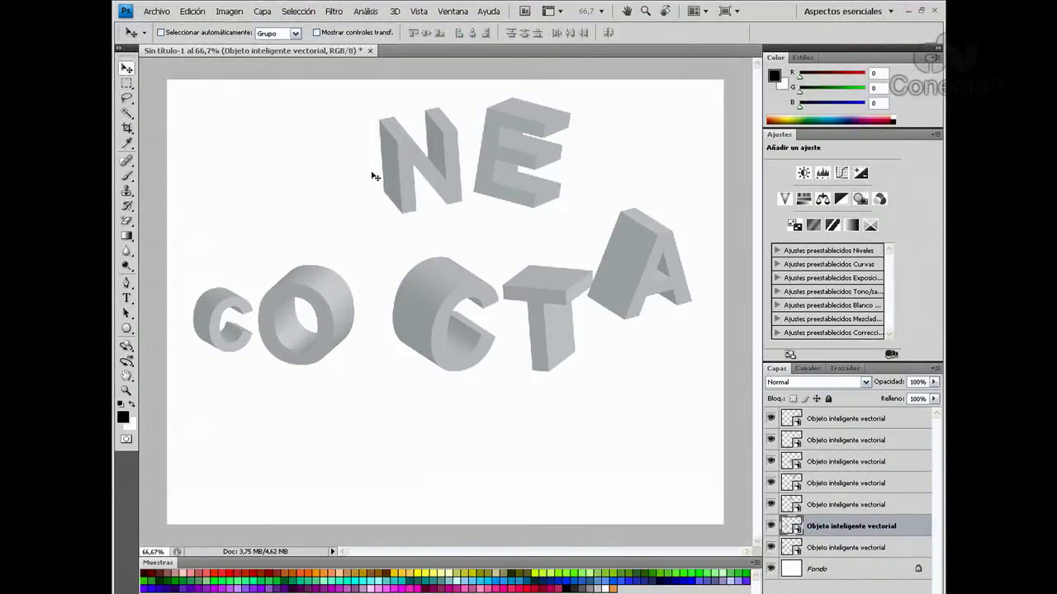
pyautogui.hotkey('ctrl', 't')
pyautogui.moveTo(354, 272); pyautogui.dragTo(276, 302)
pyautogui.press('Return')
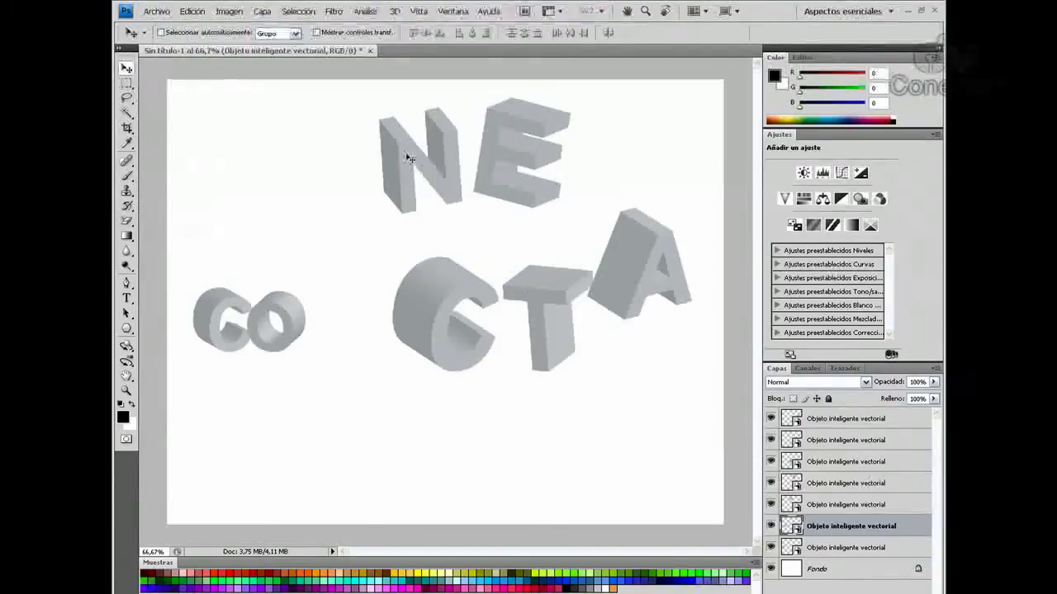
# Step: Reposition the N, second C, T and A, putting the second C beside the A
pyautogui.moveTo(402, 147); pyautogui.dragTo(303, 153)
pyautogui.moveTo(420, 300); pyautogui.dragTo(324, 390)
pyautogui.moveTo(551, 302); pyautogui.dragTo(627, 392)
pyautogui.moveTo(622, 296)
pyautogui.mouseDown()
pyautogui.moveTo(550, 284)
pyautogui.moveTo(623, 289)
pyautogui.mouseUp()
pyautogui.moveTo(354, 401); pyautogui.dragTo(526, 283)
# Step: Move the N beside CO and shrink it to about 37%
pyautogui.moveTo(346, 205); pyautogui.dragTo(335, 329)
pyautogui.hotkey('ctrl', 't')
pyautogui.moveTo(395, 275); pyautogui.dragTo(369, 307)
pyautogui.moveTo(330, 338); pyautogui.dragTo(326, 314)
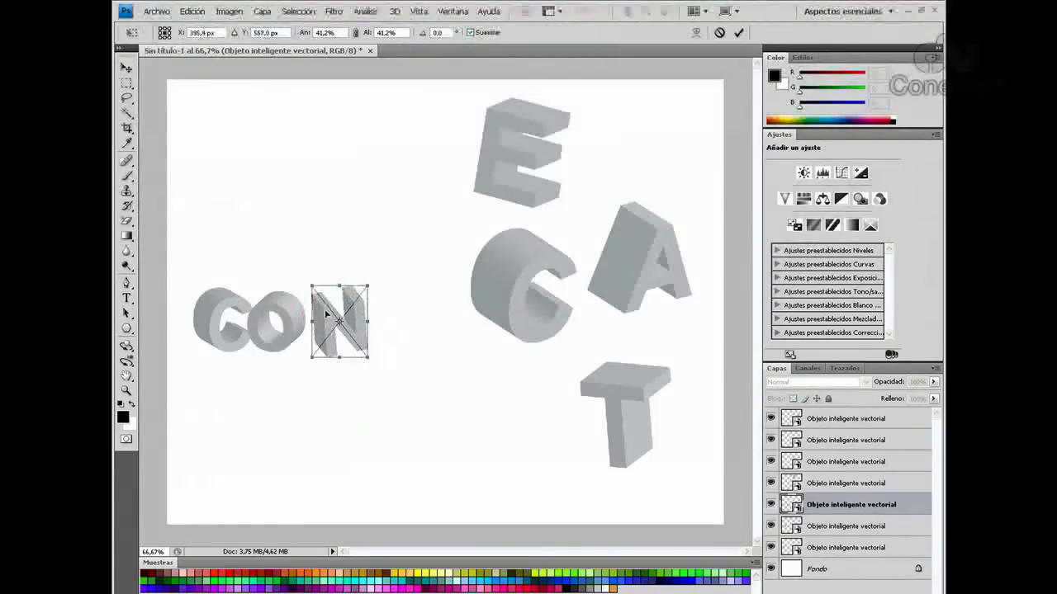
pyautogui.moveTo(312, 287); pyautogui.dragTo(323, 307)
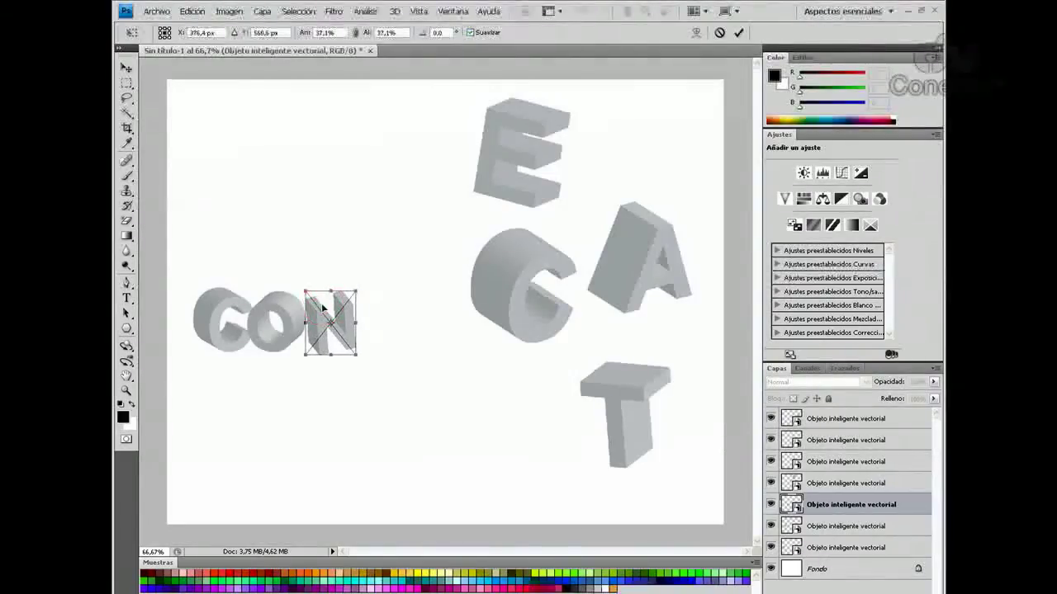
pyautogui.press('Return')
# Step: Move the E next to CON and shrink it to about 42%
pyautogui.moveTo(490, 194); pyautogui.dragTo(371, 406)
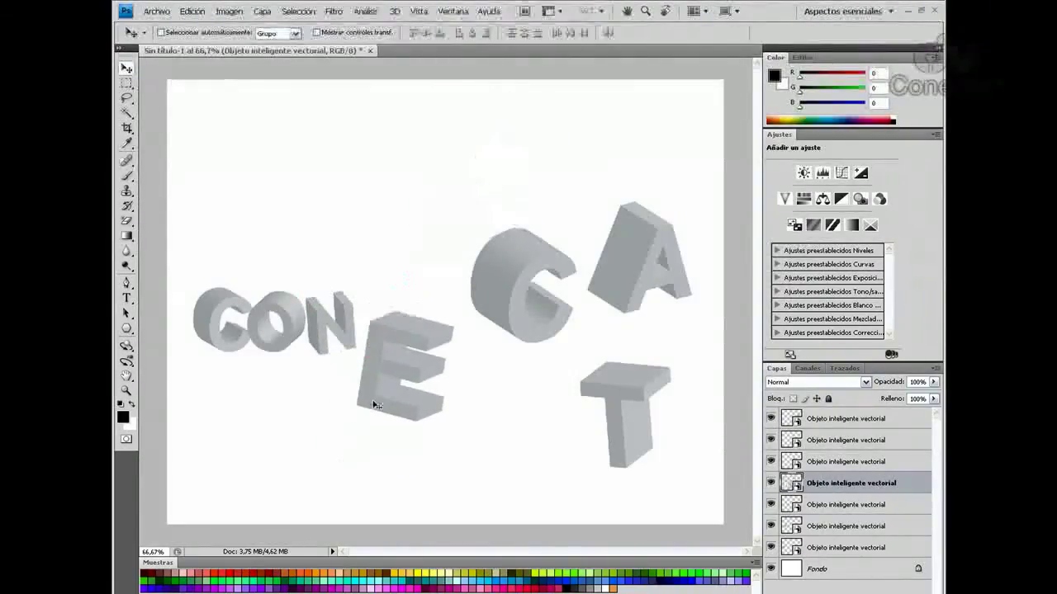
pyautogui.hotkey('ctrl', 't')
pyautogui.moveTo(457, 309); pyautogui.dragTo(400, 312)
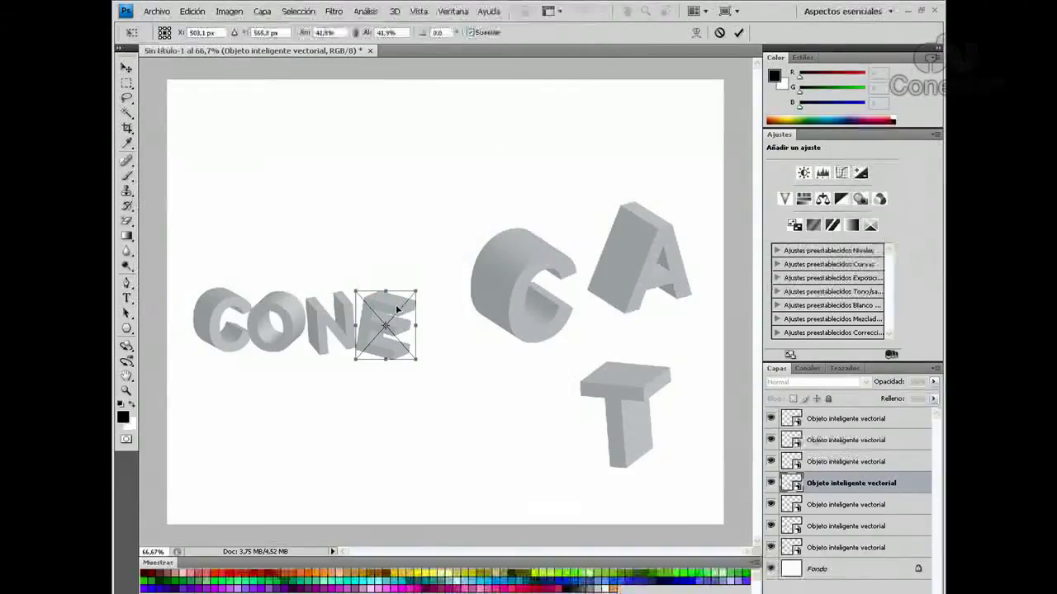
pyautogui.press('Return')
# Step: Move the second C after CONE and shrink it to about 48%
pyautogui.moveTo(499, 296); pyautogui.dragTo(455, 361)
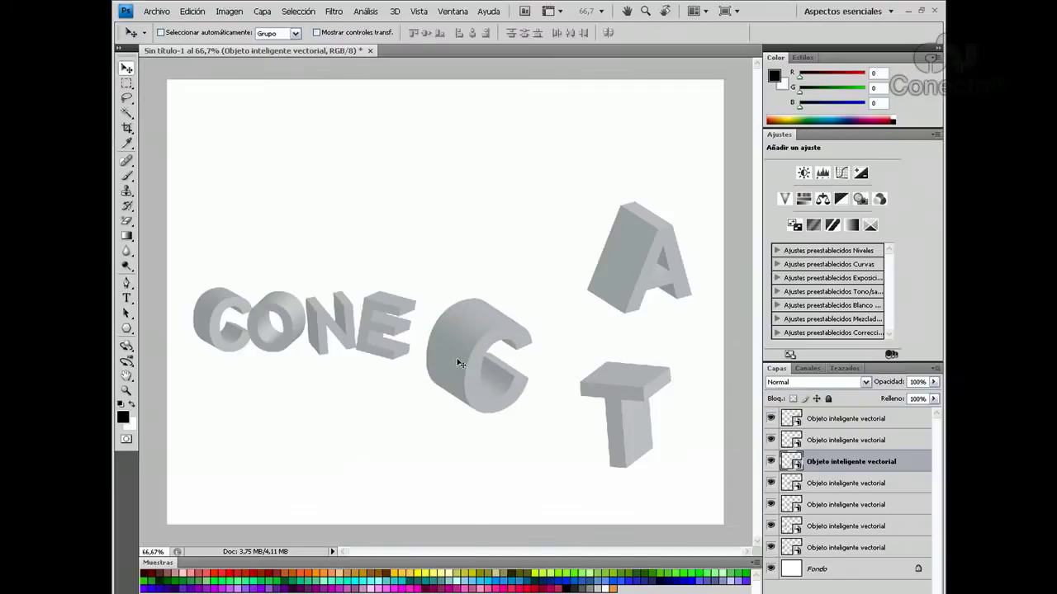
pyautogui.hotkey('ctrl', 't')
pyautogui.moveTo(532, 295); pyautogui.dragTo(451, 317)
pyautogui.press('Return')
# Step: Line up the T and A at the end, shrinking both to about 45%
pyautogui.moveTo(605, 396); pyautogui.dragTo(501, 402)
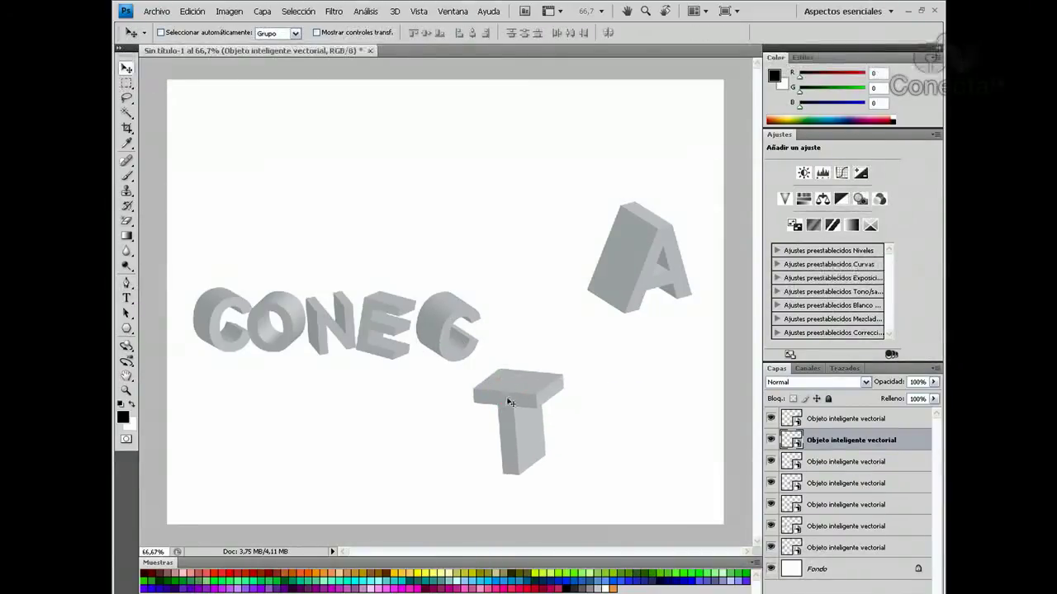
pyautogui.hotkey('ctrl', 't')
pyautogui.moveTo(564, 369); pyautogui.dragTo(511, 310)
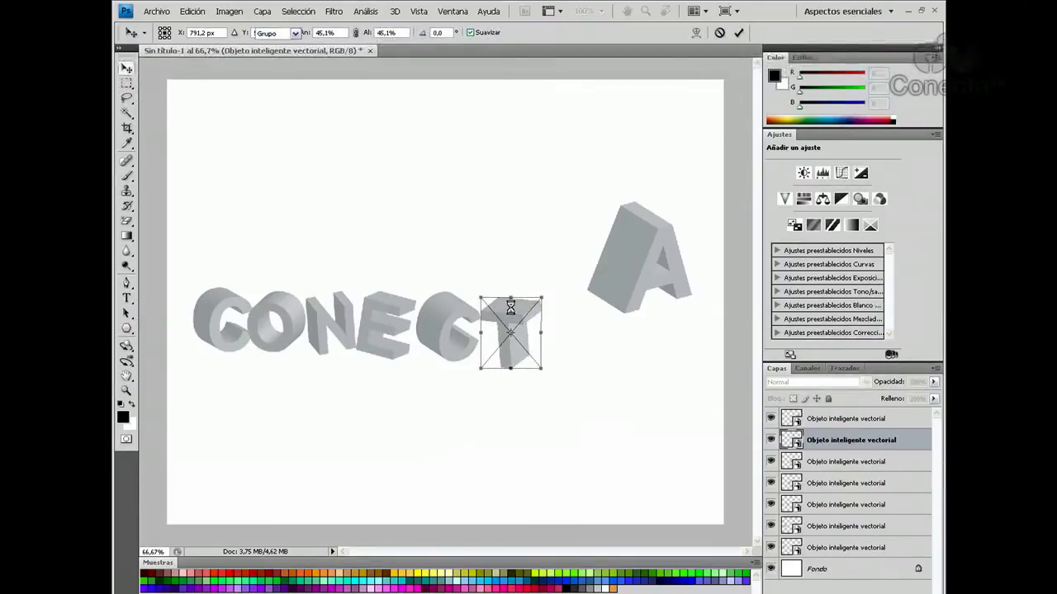
pyautogui.moveTo(609, 241); pyautogui.dragTo(572, 309)
pyautogui.hotkey('ctrl', 't')
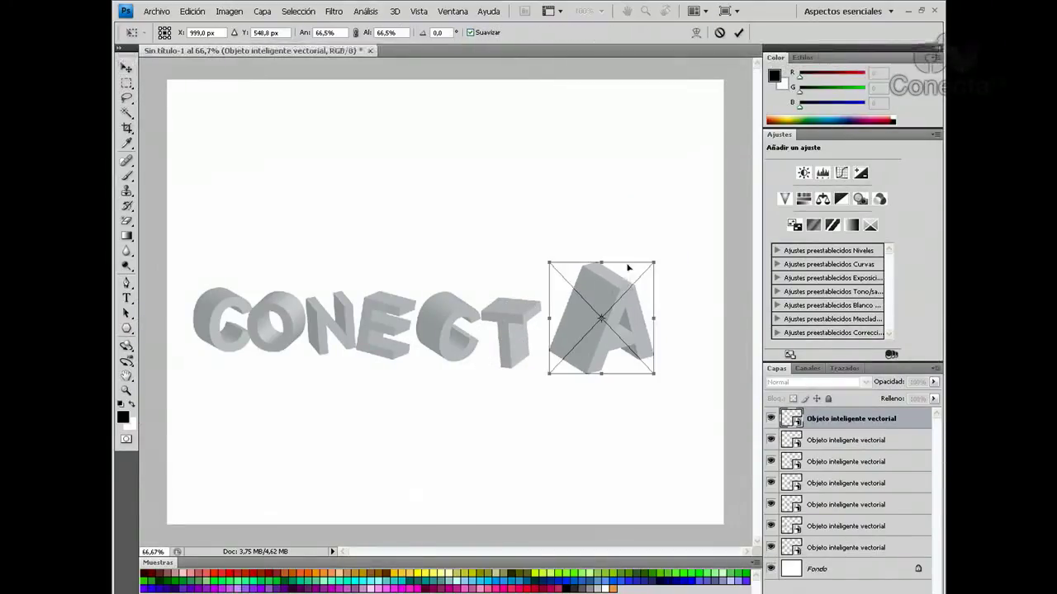
pyautogui.moveTo(653, 262); pyautogui.dragTo(581, 314)
pyautogui.press('Return')
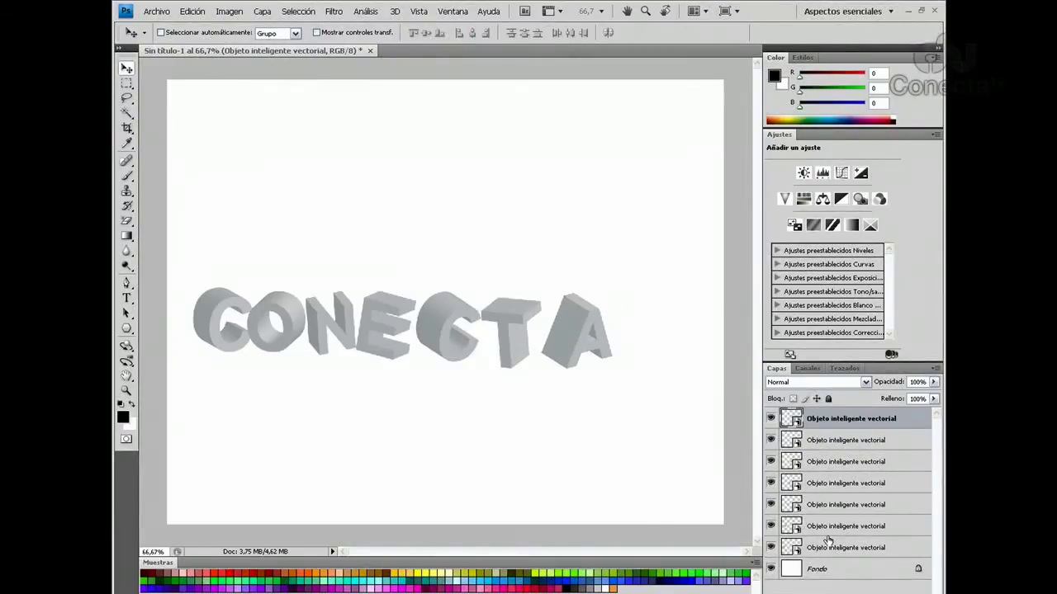
# Step: Rename the bottom four letter layers C, O, n and e
pyautogui.click(771, 550)
pyautogui.click(771, 550)
pyautogui.click(831, 547)
pyautogui.doubleClick(882, 542)
pyautogui.write('C')
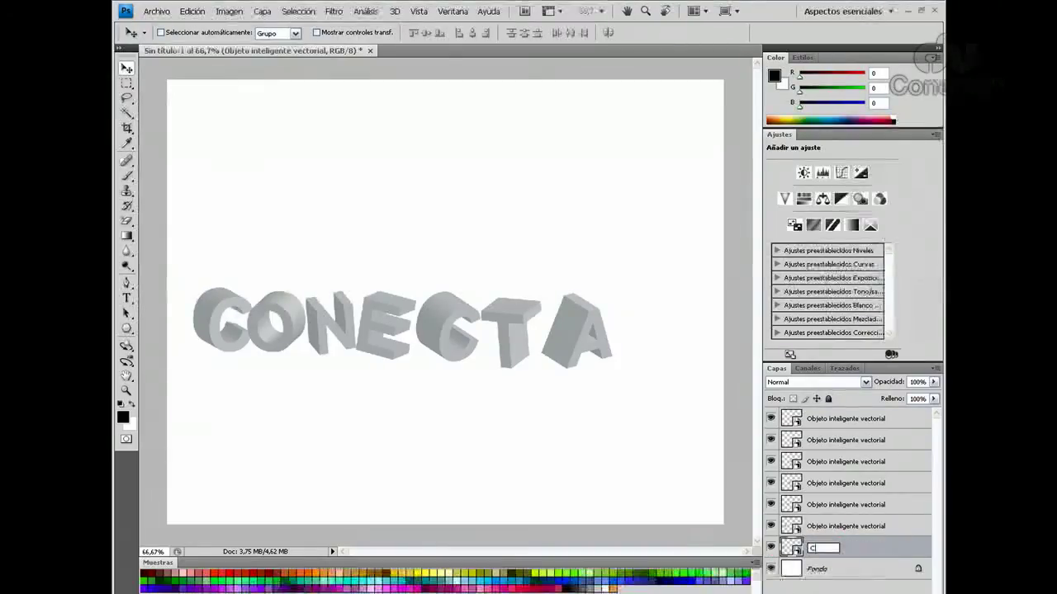
pyautogui.doubleClick(863, 525)
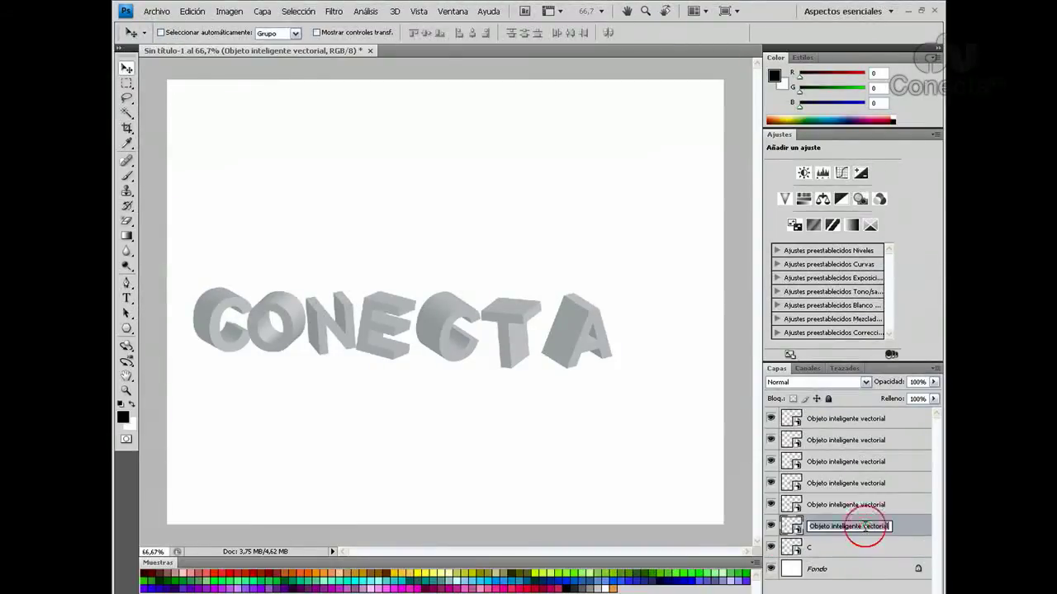
pyautogui.write('O')
pyautogui.doubleClick(857, 505)
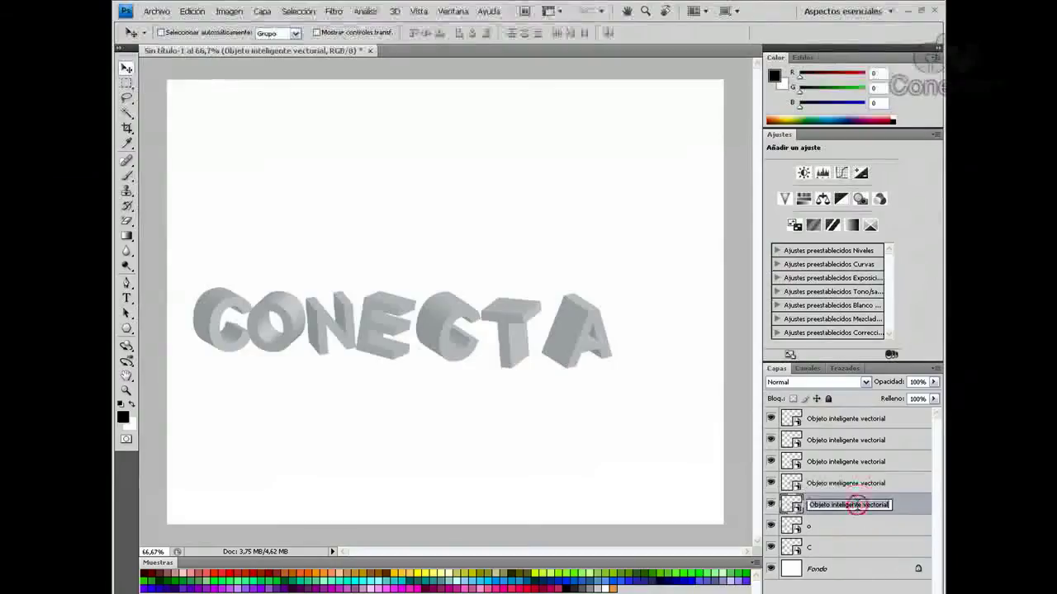
pyautogui.write('n')
pyautogui.doubleClick(854, 484)
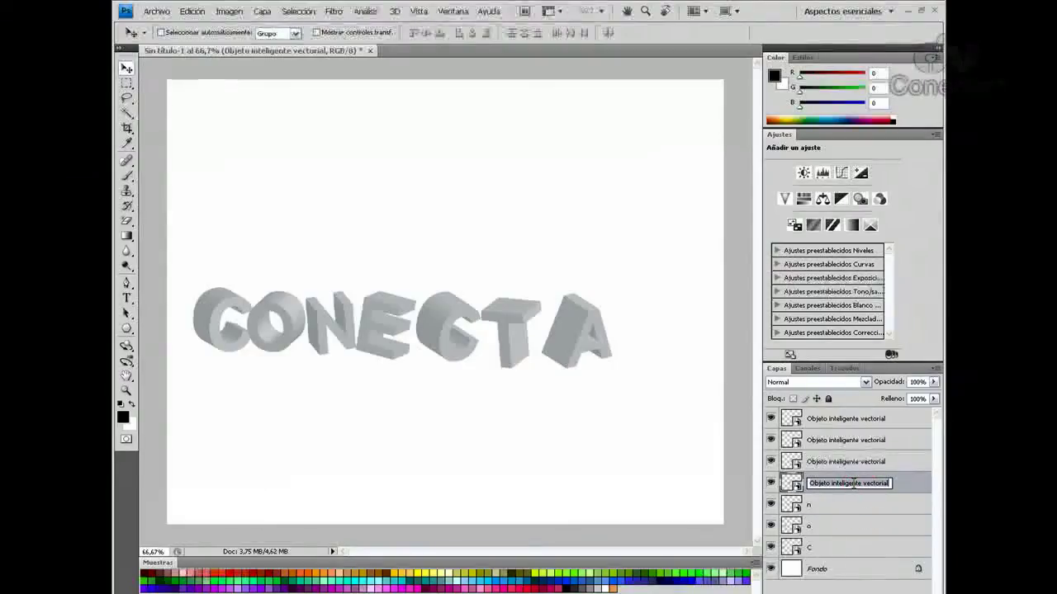
pyautogui.write('e')
# Step: Rename the remaining letter layers c, t and a
pyautogui.doubleClick(864, 461)
pyautogui.write('c')
pyautogui.doubleClick(866, 441)
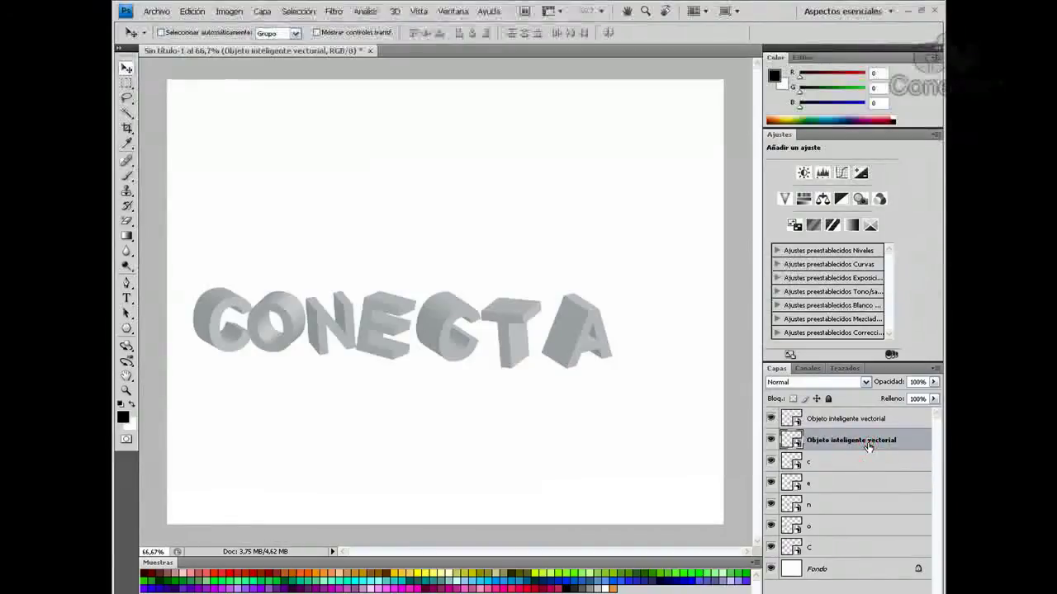
pyautogui.click(636, 284)
pyautogui.doubleClick(818, 440)
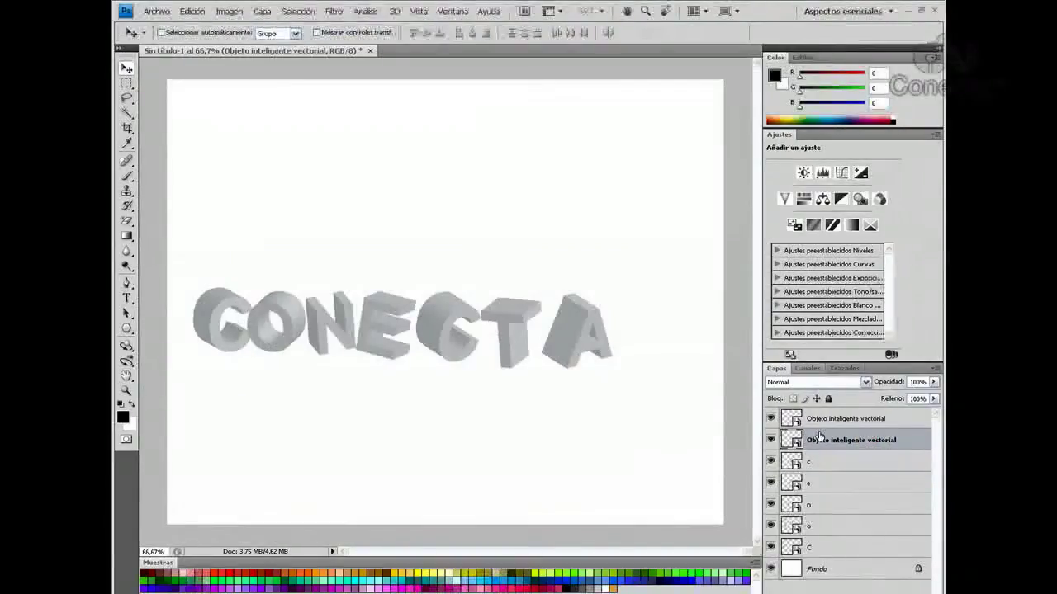
pyautogui.write('t')
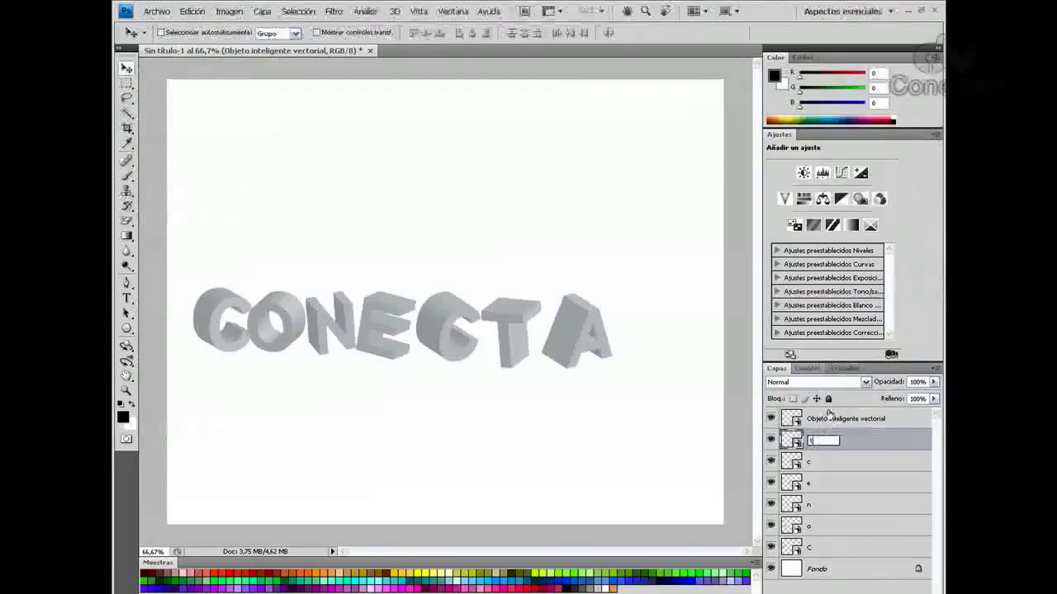
pyautogui.click(828, 420)
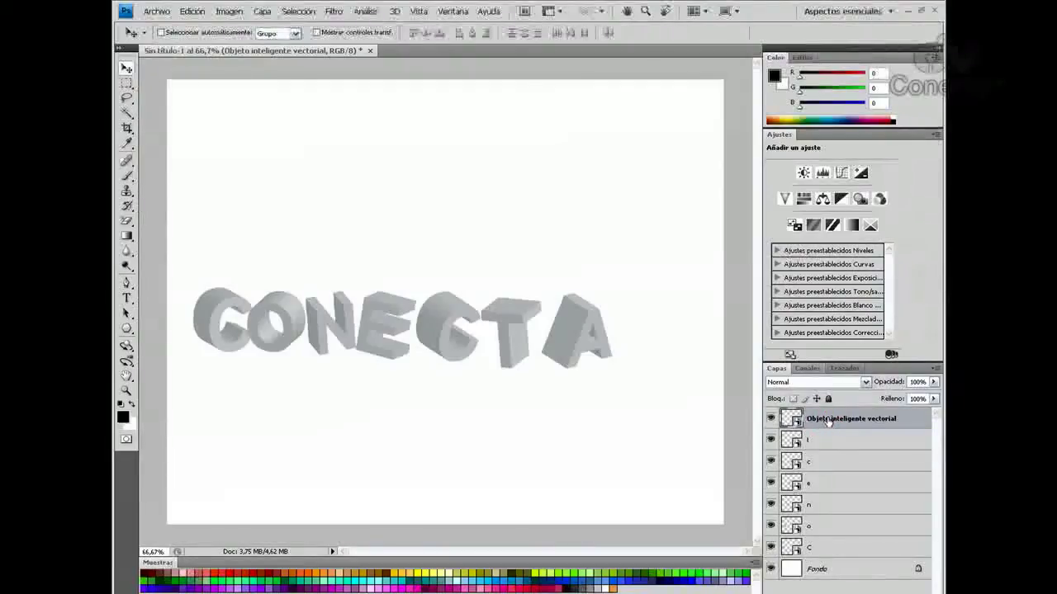
pyautogui.doubleClick(834, 419)
pyautogui.write('a')
pyautogui.click(848, 548)
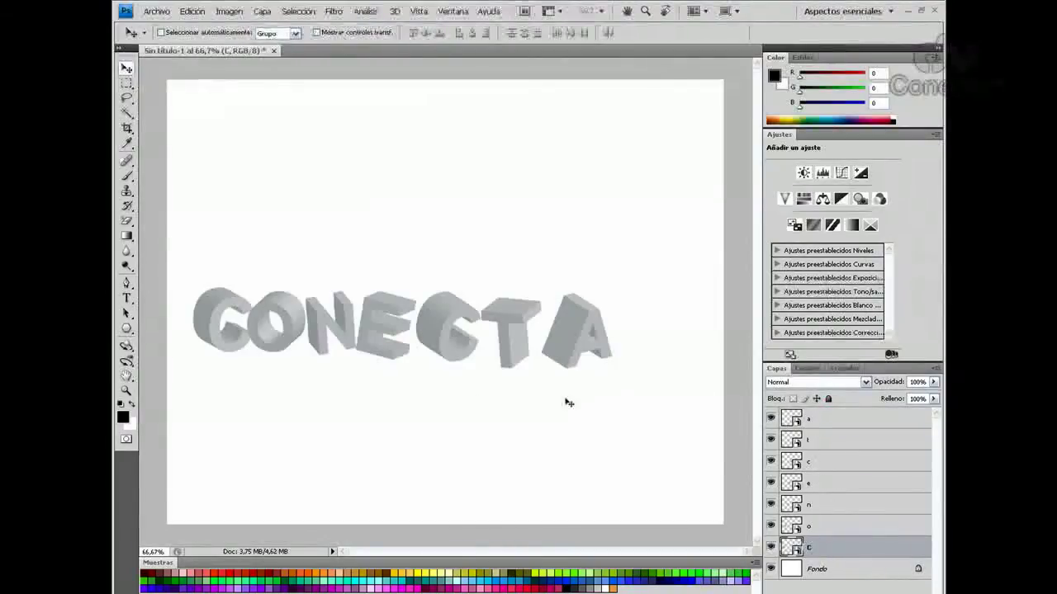
# Step: Reorder the layers so they stack C, o, n, e, c, t, a from the top
pyautogui.moveTo(823, 549); pyautogui.dragTo(815, 420)
pyautogui.moveTo(830, 551); pyautogui.dragTo(814, 440)
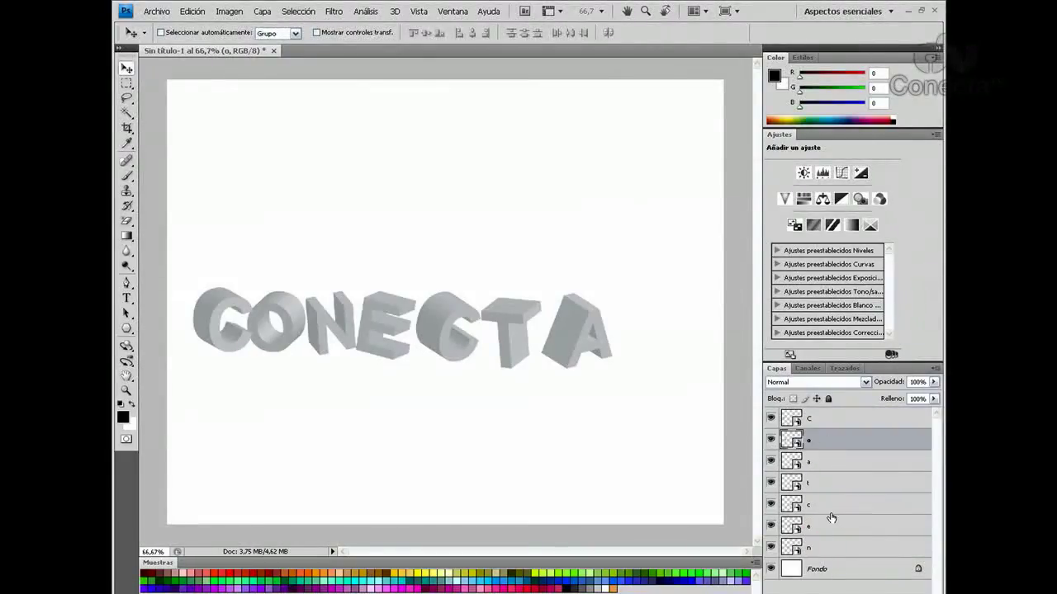
pyautogui.moveTo(824, 551); pyautogui.dragTo(814, 462)
pyautogui.moveTo(822, 548); pyautogui.dragTo(816, 474)
pyautogui.moveTo(823, 551); pyautogui.dragTo(821, 506)
pyautogui.moveTo(820, 551); pyautogui.dragTo(816, 518)
# Step: Shift the whole seven-letter word right and slightly up
pyautogui.moveTo(642, 385); pyautogui.dragTo(198, 290)
pyautogui.moveTo(388, 355); pyautogui.dragTo(427, 326)
pyautogui.click(354, 379)
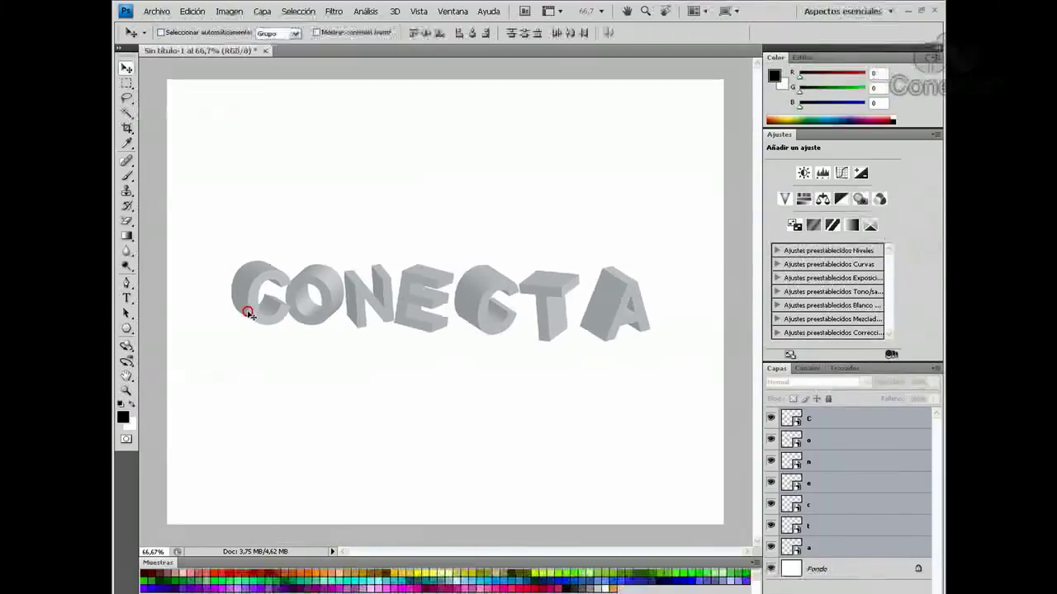
# Step: Re-angle the first C, the O, the second C and the T
pyautogui.click(856, 455)
pyautogui.click(812, 419)
pyautogui.moveTo(286, 319)
pyautogui.mouseDown()
pyautogui.moveTo(271, 311)
pyautogui.moveTo(277, 325)
pyautogui.mouseUp()
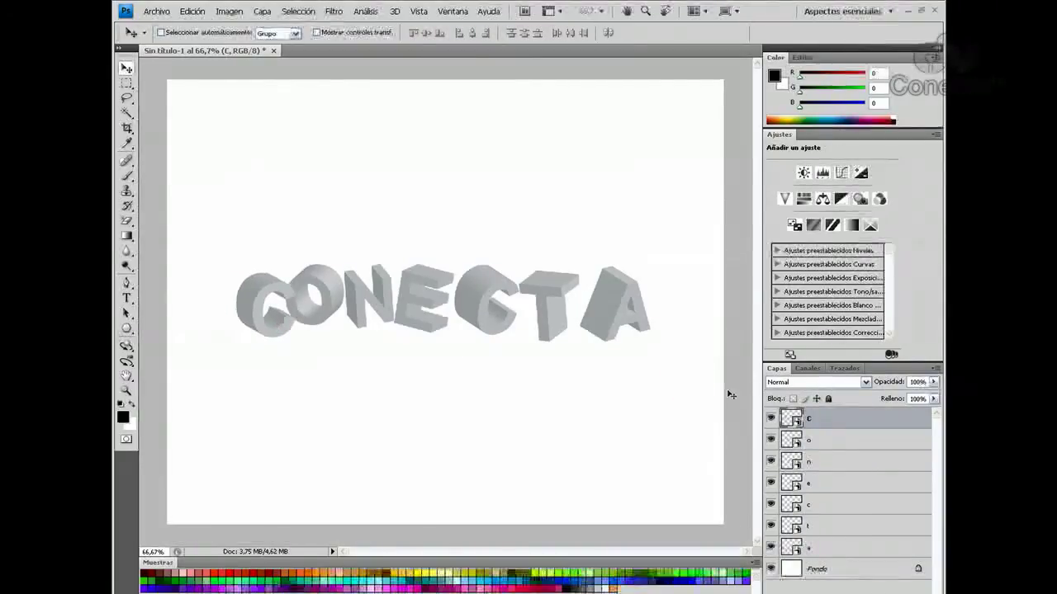
pyautogui.moveTo(319, 325); pyautogui.dragTo(400, 338)
pyautogui.moveTo(477, 325); pyautogui.dragTo(454, 334)
pyautogui.moveTo(561, 342); pyautogui.dragTo(536, 334)
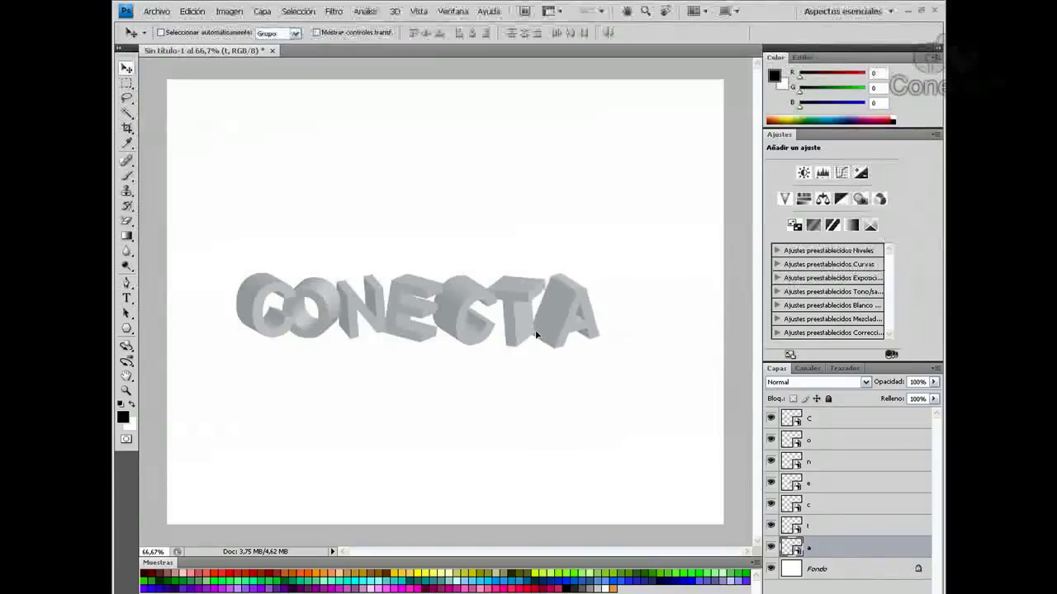
# Step: Scale all seven letter layers up together (about 120%) and nudge the word about 10 px left
pyautogui.click(469, 320)
pyautogui.moveTo(641, 379); pyautogui.dragTo(219, 225)
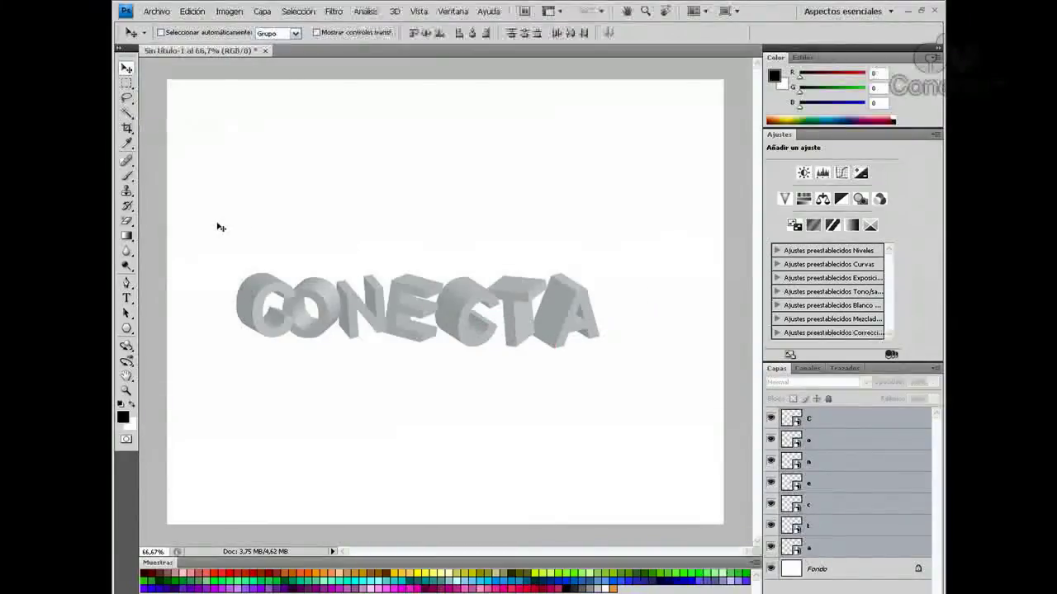
pyautogui.hotkey('ctrl', 't')
pyautogui.moveTo(613, 253); pyautogui.dragTo(665, 227)
pyautogui.moveTo(566, 307); pyautogui.dragTo(562, 317)
pyautogui.press('Return')
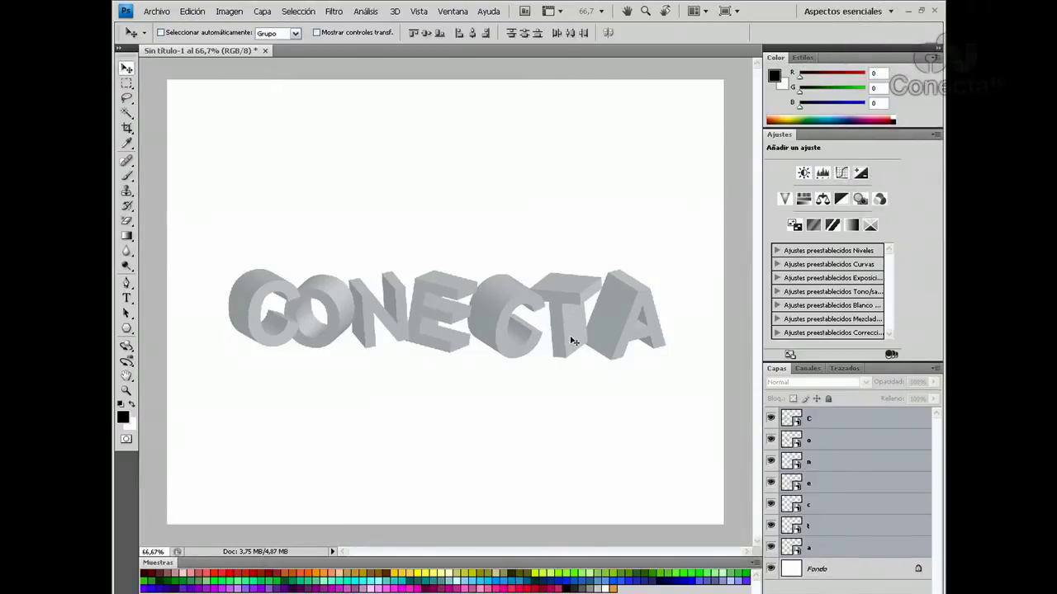
pyautogui.moveTo(573, 341); pyautogui.dragTo(564, 338)
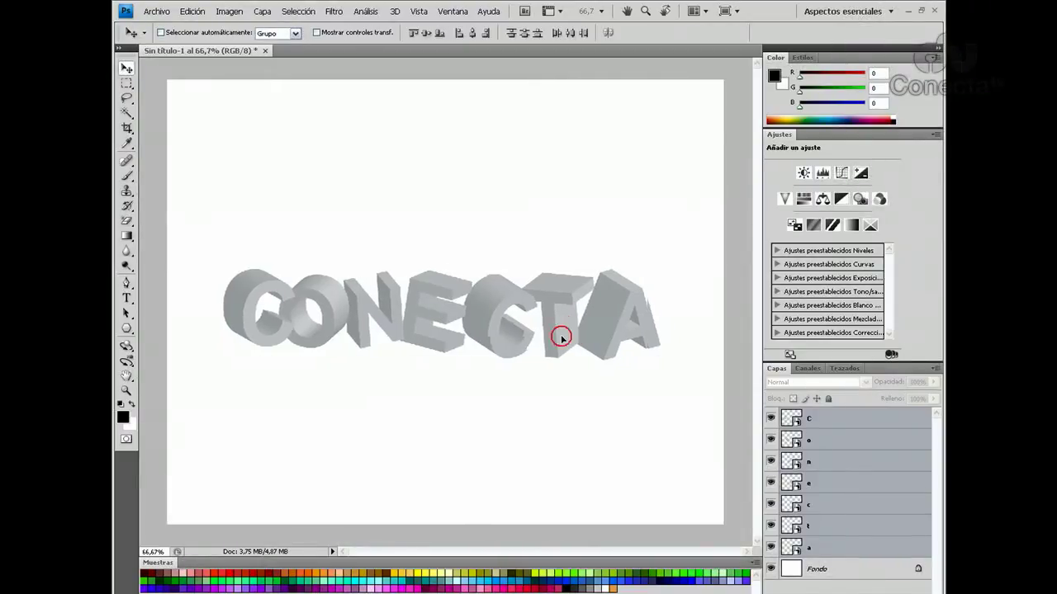
pyautogui.click(837, 527)
pyautogui.click(837, 547)
# Step: Load the O letter's outline as a selection from the o layer thumbnail
pyautogui.click(830, 429)
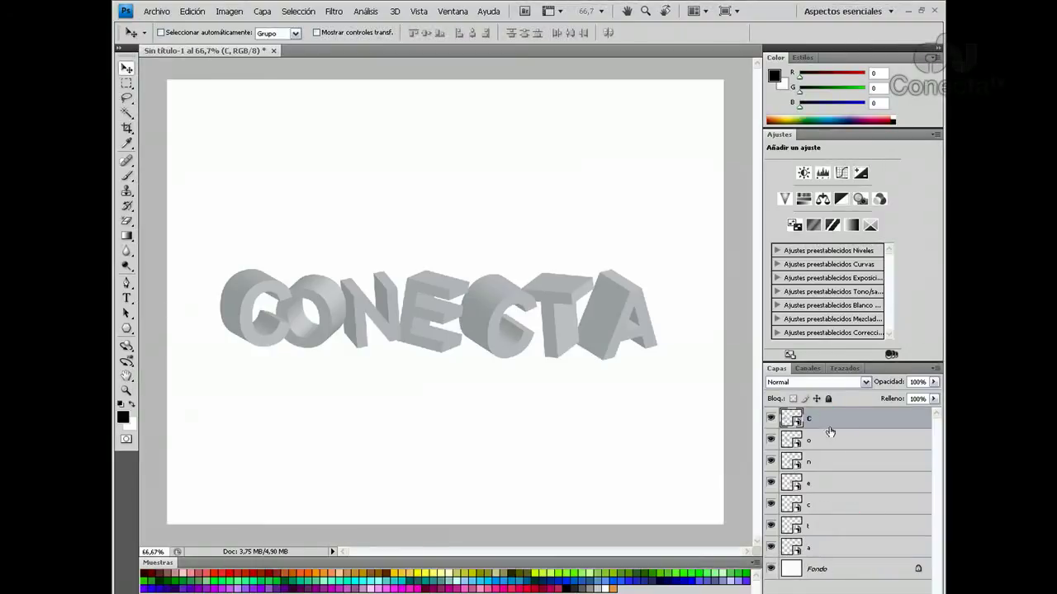
pyautogui.click(833, 440)
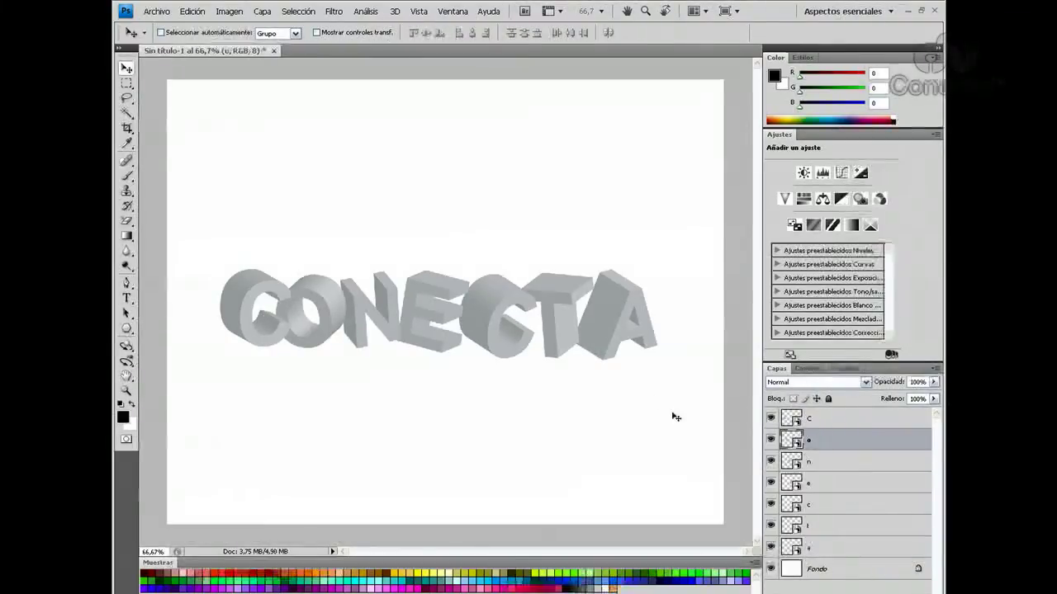
pyautogui.click(791, 443)
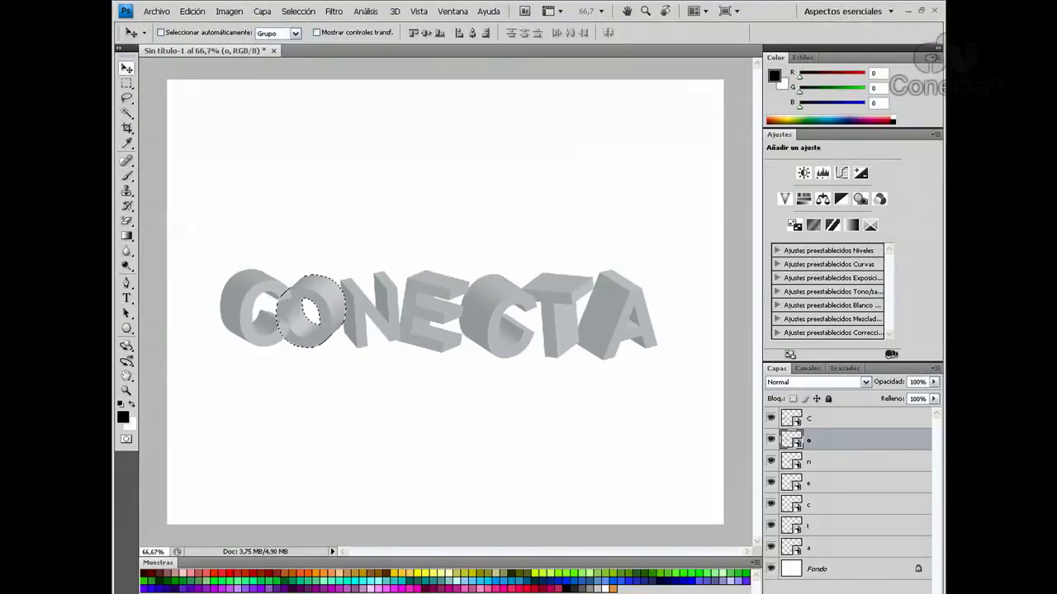
pyautogui.click(790, 588)
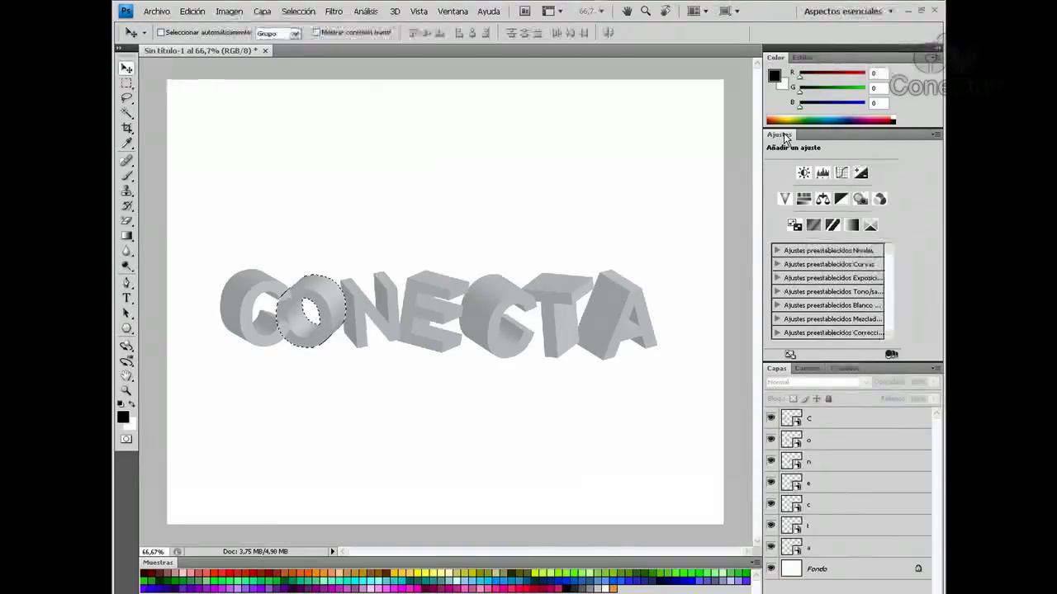
# Step: Close the floating Adjustments panel and add a new empty layer
pyautogui.moveTo(781, 134); pyautogui.dragTo(670, 133)
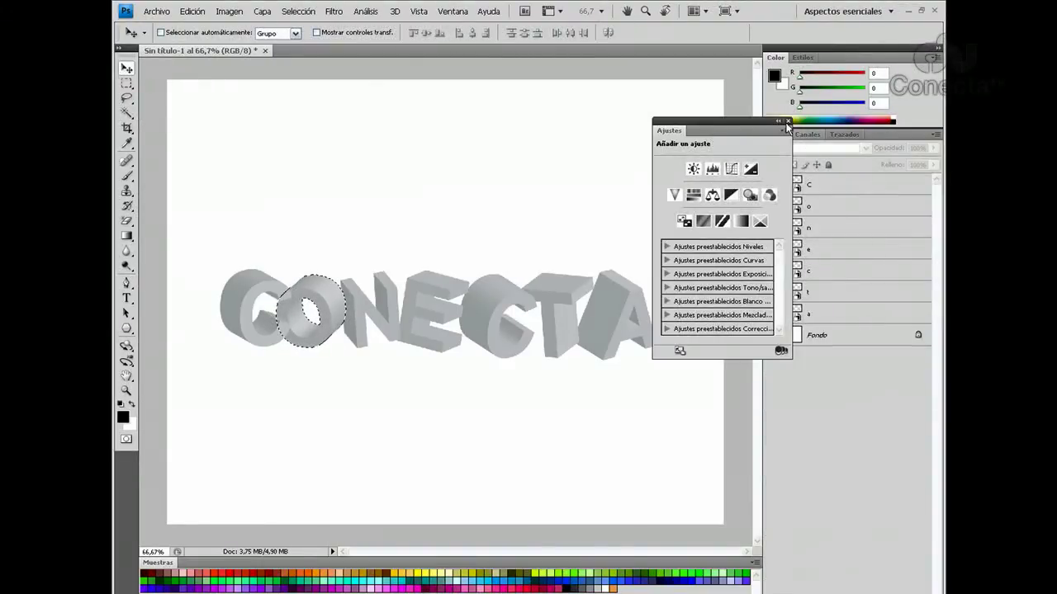
pyautogui.click(787, 122)
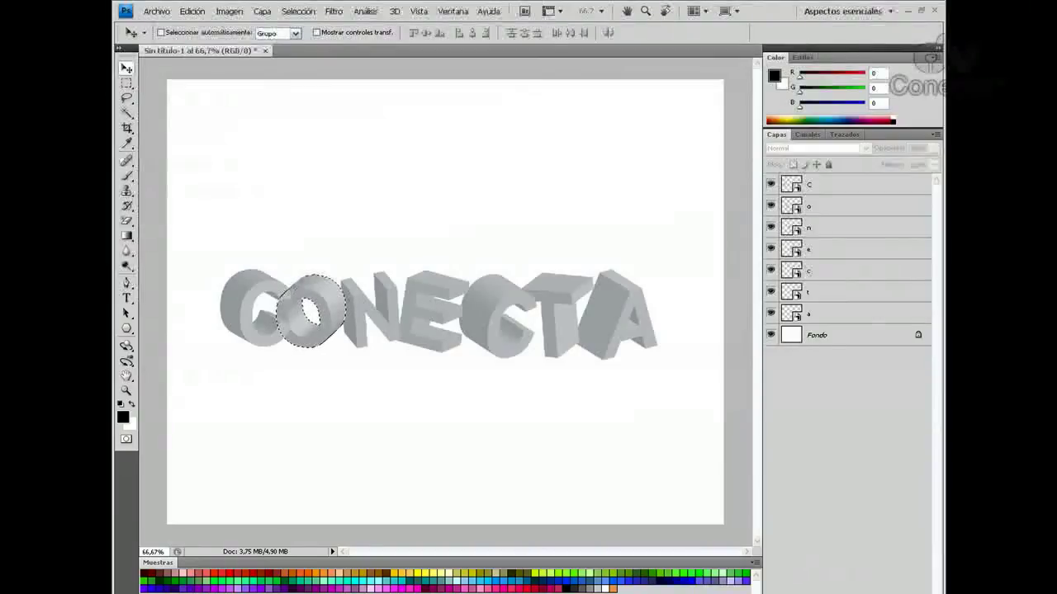
pyautogui.hotkey('ctrl', 'alt', 'shift', 'n')
# Step: Move the new layer just below C and select the 200 px soft round brush
pyautogui.moveTo(818, 187); pyautogui.dragTo(822, 216)
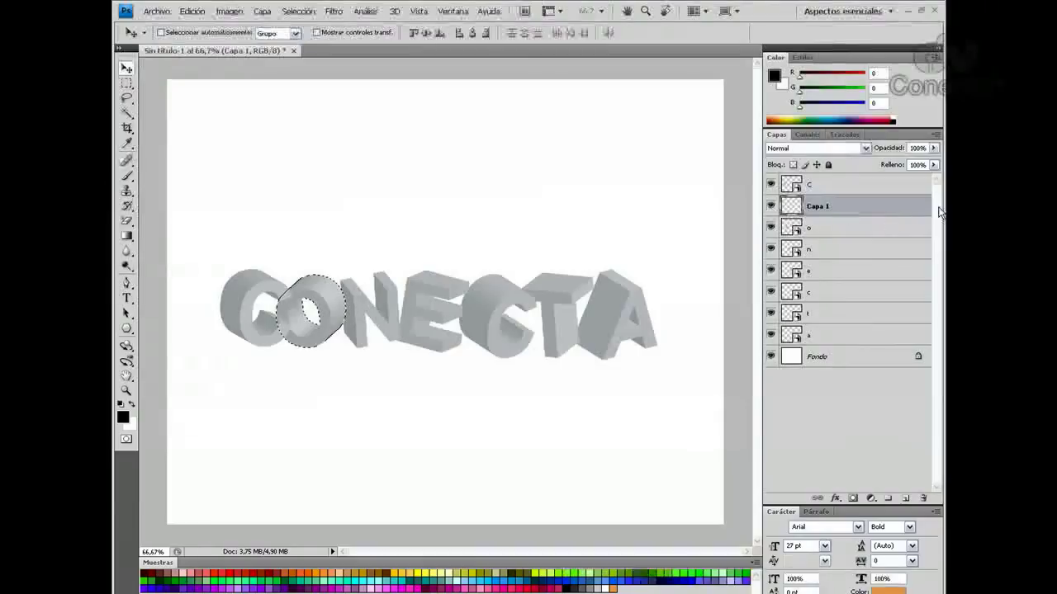
pyautogui.click(127, 175)
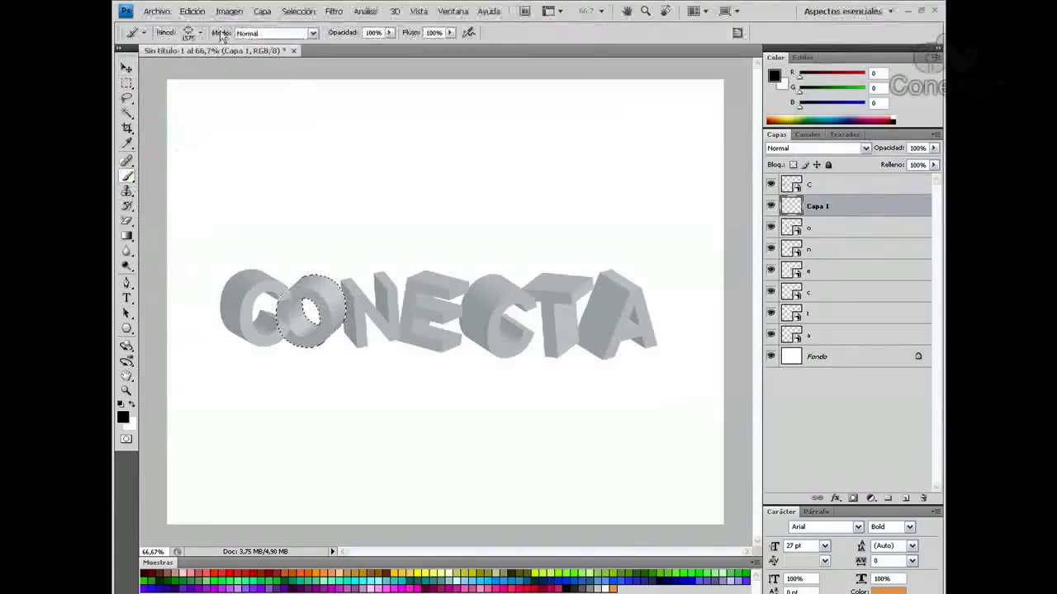
pyautogui.click(200, 32)
pyautogui.scroll(10, 248, 157)
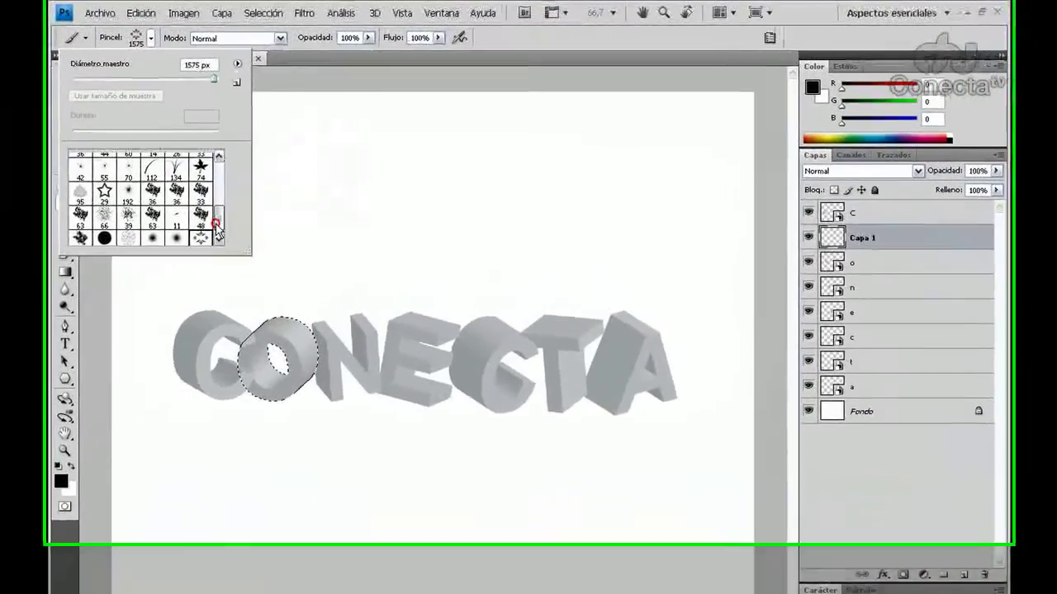
pyautogui.click(142, 227)
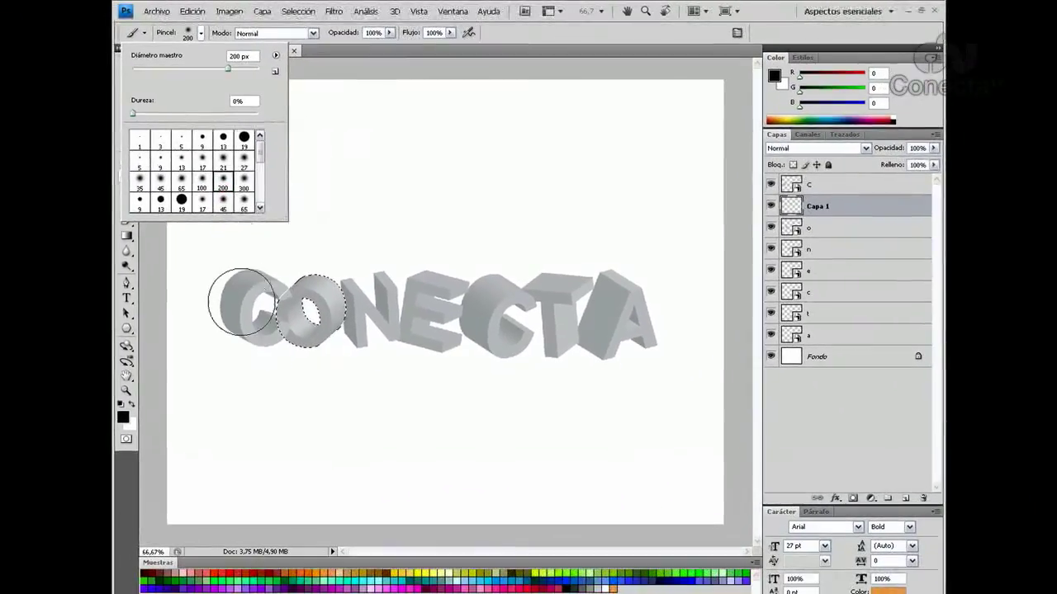
pyautogui.click(244, 182)
pyautogui.click(223, 183)
# Step: Set Capa 1 to 30% opacity and paint soft black shading over the O
pyautogui.click(918, 147)
pyautogui.click(925, 147)
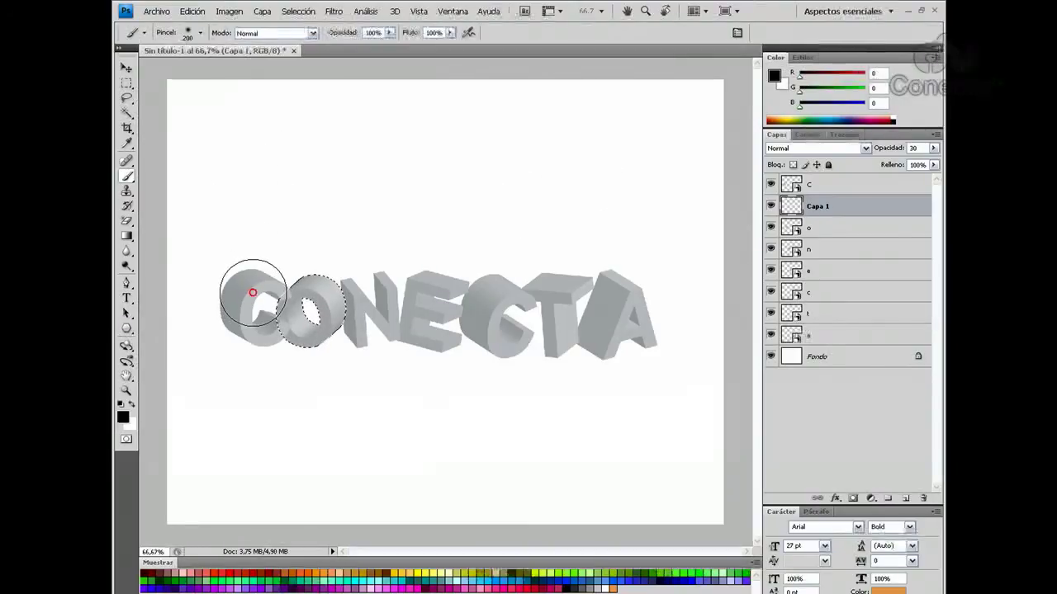
pyautogui.press('Return')
pyautogui.moveTo(251, 306)
pyautogui.mouseDown()
pyautogui.moveTo(228, 314)
pyautogui.moveTo(253, 320)
pyautogui.moveTo(238, 310)
pyautogui.moveTo(247, 330)
pyautogui.mouseUp()
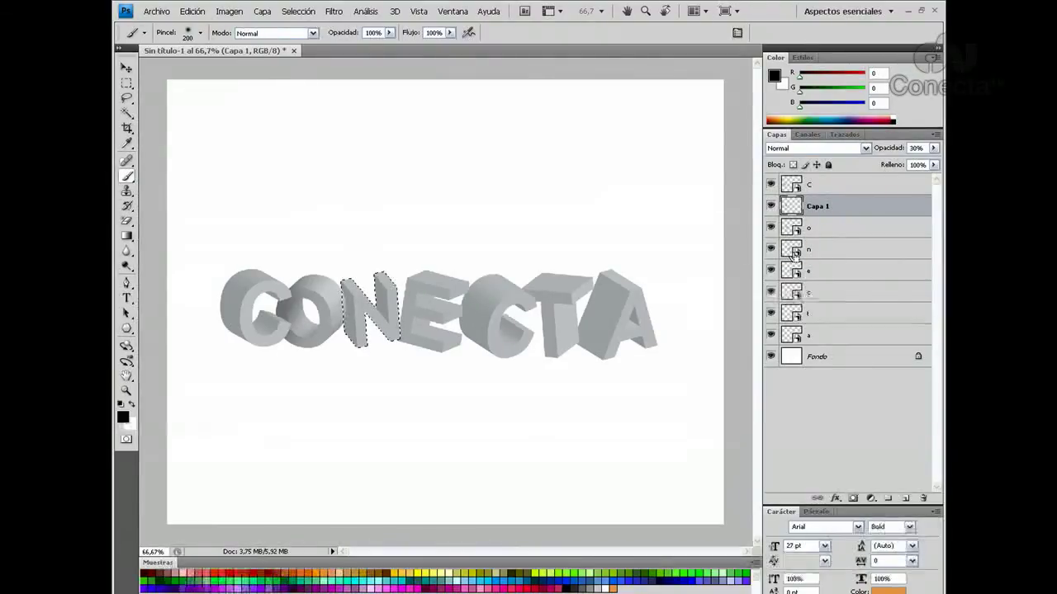
pyautogui.click(819, 249)
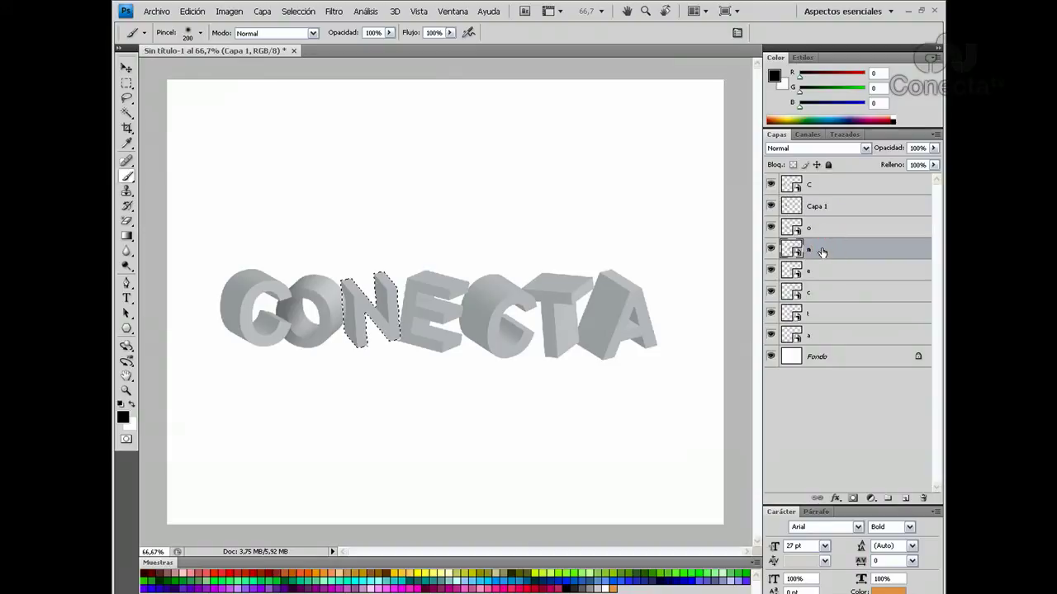
# Step: Add Capa 2 above the n layer at 30% opacity and deselect the N
pyautogui.click(904, 498)
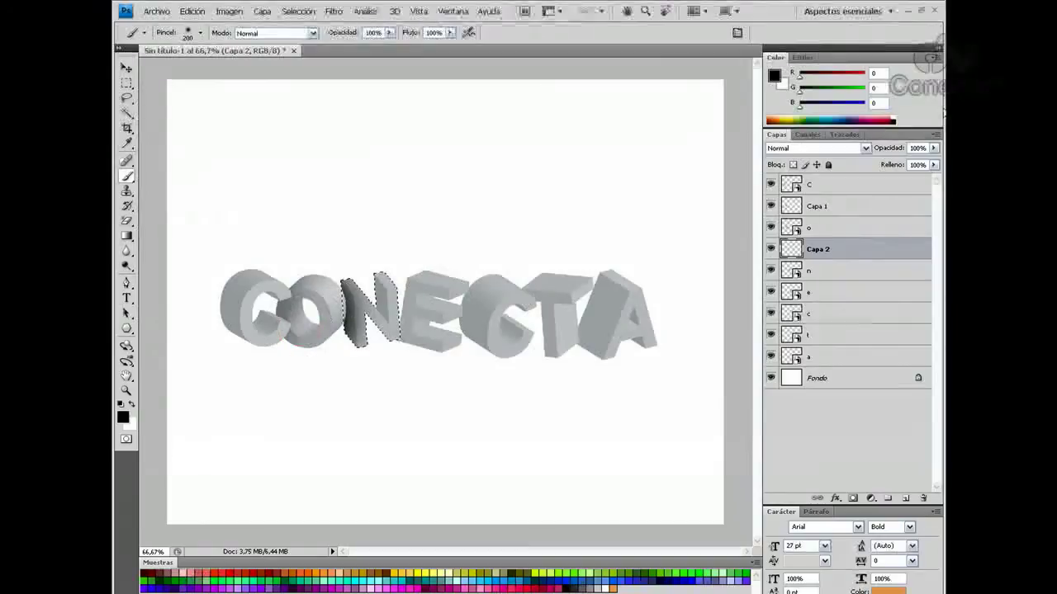
pyautogui.click(915, 149)
pyautogui.write('30')
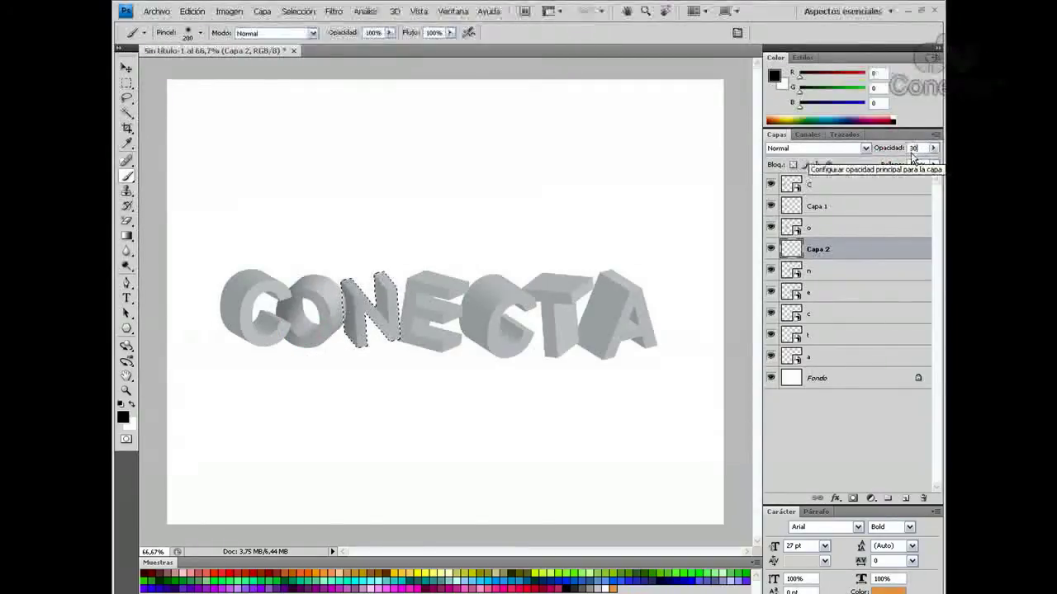
pyautogui.hotkey('ctrl', 'd')
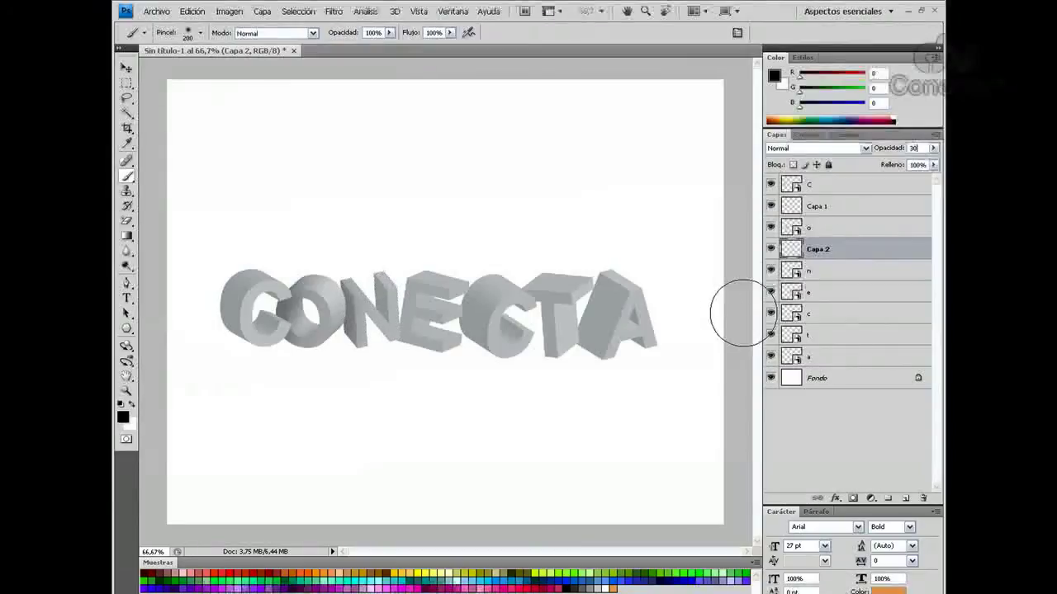
# Step: Add Capa 3 above e with soft dark shading on the E at 30% opacity
pyautogui.keyDown('ctrl'); pyautogui.click(794, 296); pyautogui.keyUp('ctrl')
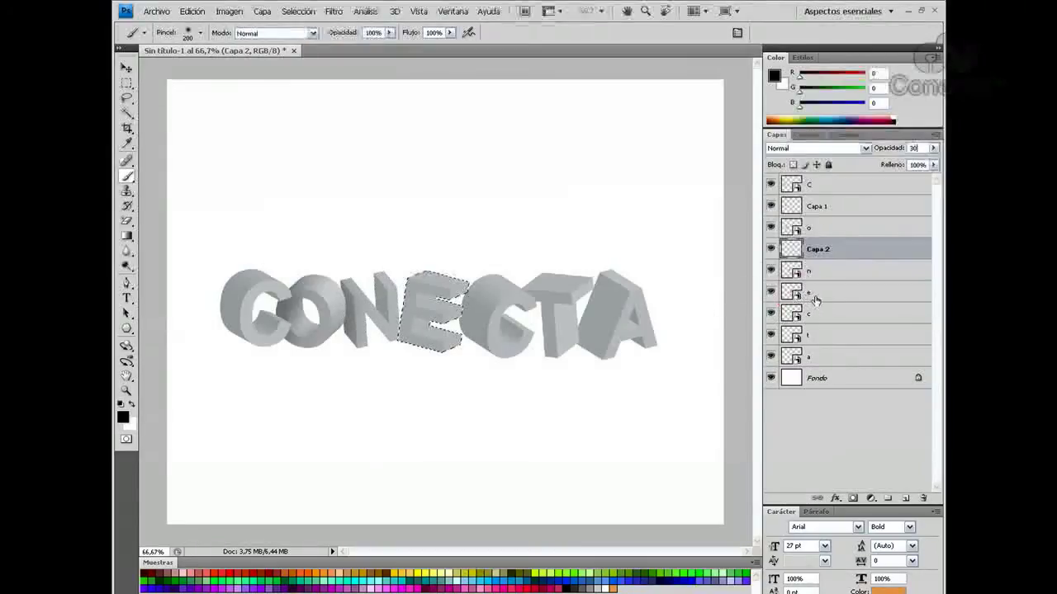
pyautogui.click(833, 295)
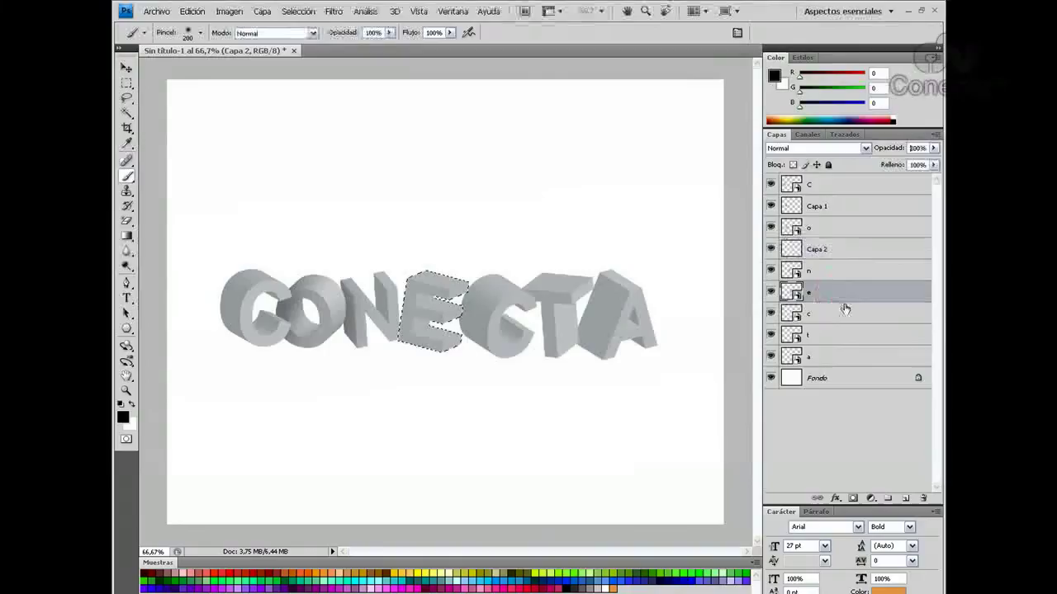
pyautogui.click(905, 498)
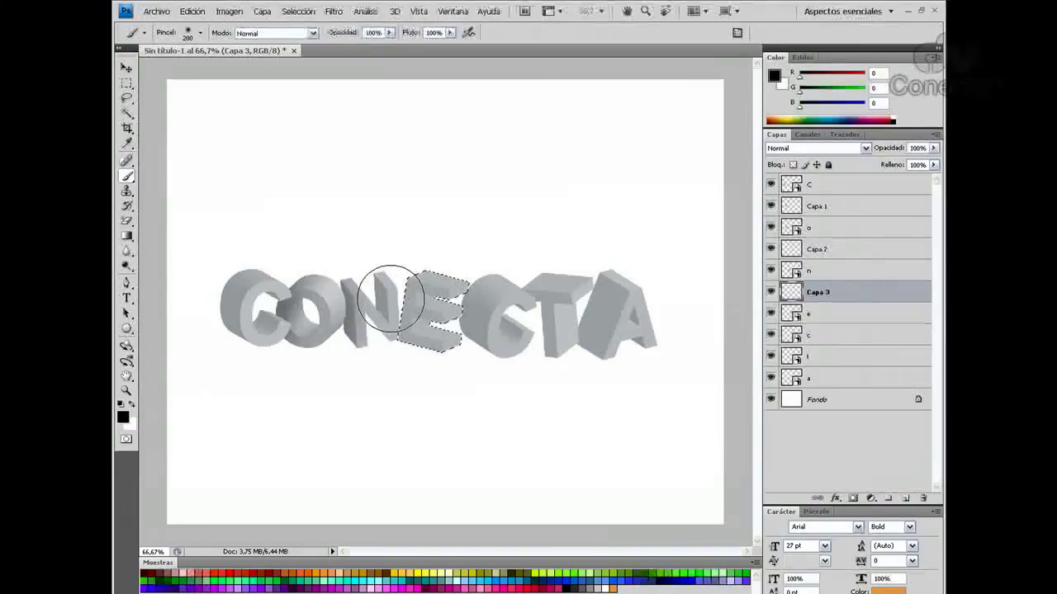
pyautogui.moveTo(334, 305)
pyautogui.mouseDown()
pyautogui.moveTo(328, 330)
pyautogui.moveTo(372, 349)
pyautogui.moveTo(331, 345)
pyautogui.mouseUp()
pyautogui.hotkey('ctrl', 'd')
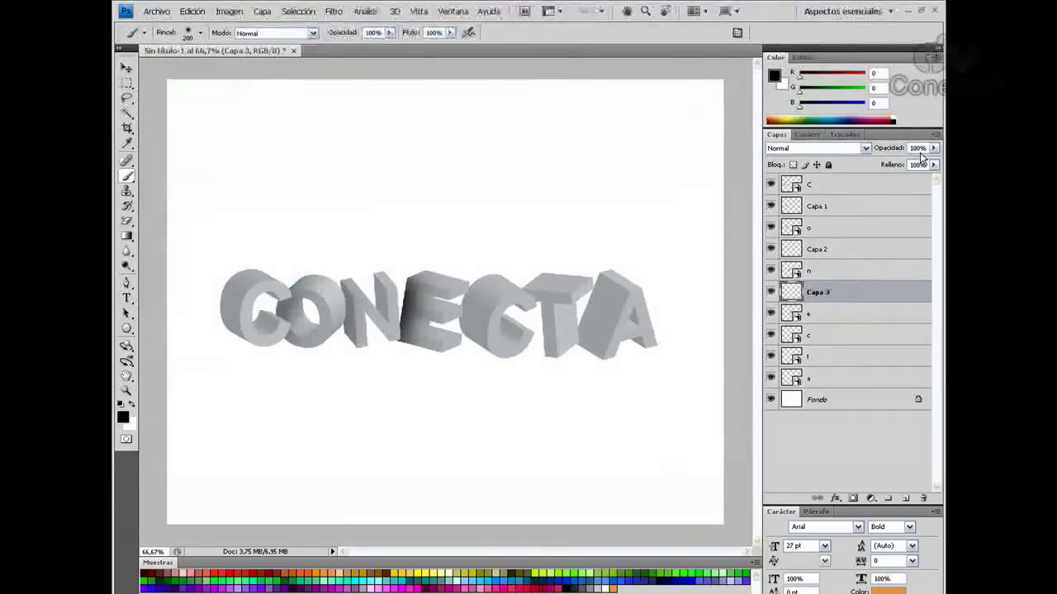
pyautogui.write('30')
pyautogui.press('Return')
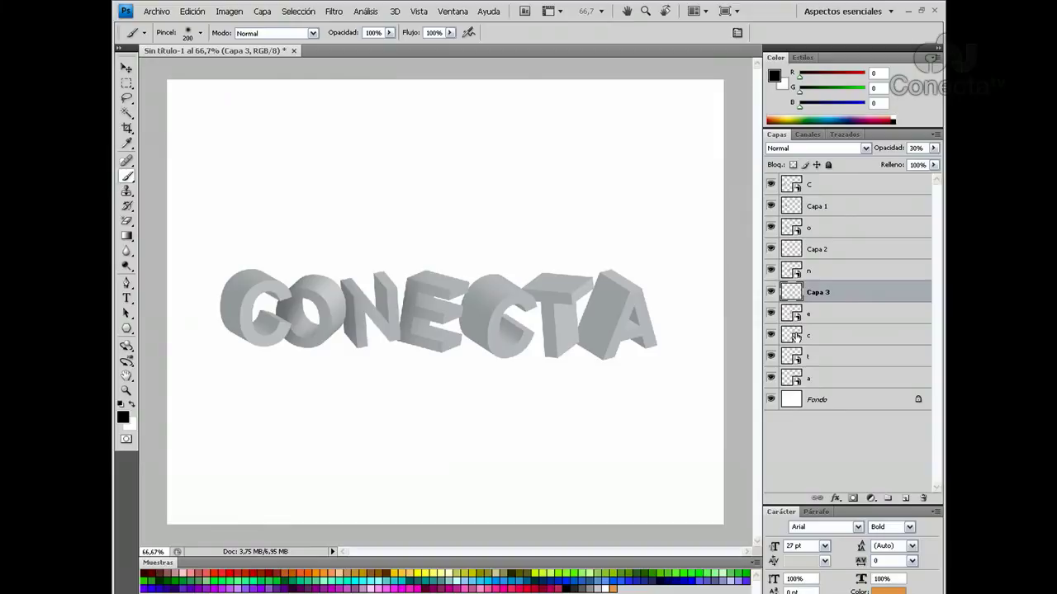
# Step: Add Capa 4 above c with soft dark shading on the C at 30% opacity
pyautogui.click(844, 338)
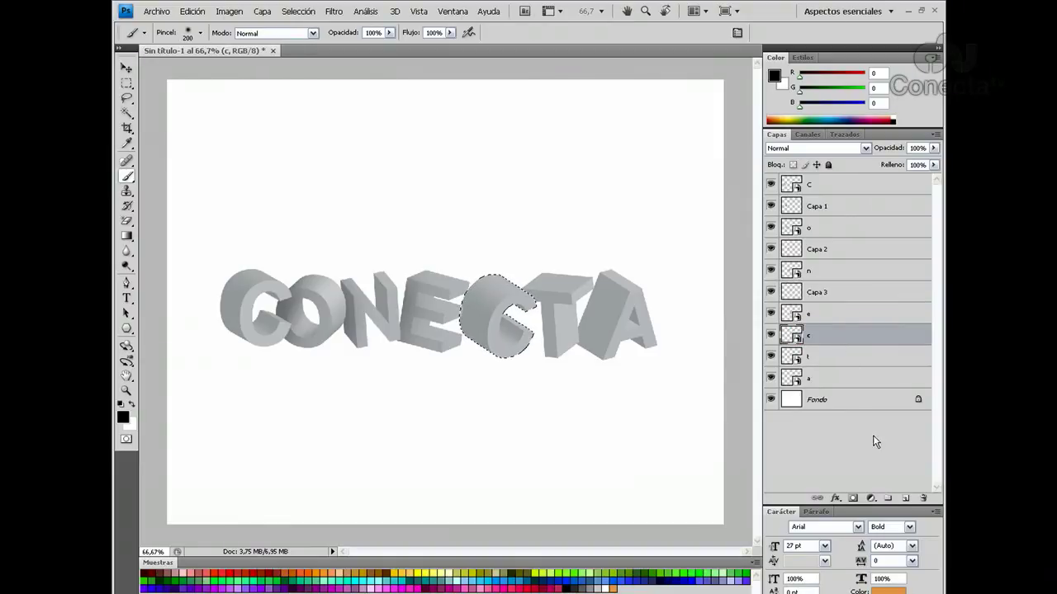
pyautogui.click(906, 499)
pyautogui.moveTo(435, 311)
pyautogui.mouseDown()
pyautogui.moveTo(495, 314)
pyautogui.moveTo(437, 309)
pyautogui.moveTo(389, 330)
pyautogui.moveTo(396, 322)
pyautogui.mouseUp()
pyautogui.hotkey('ctrl', 'd')
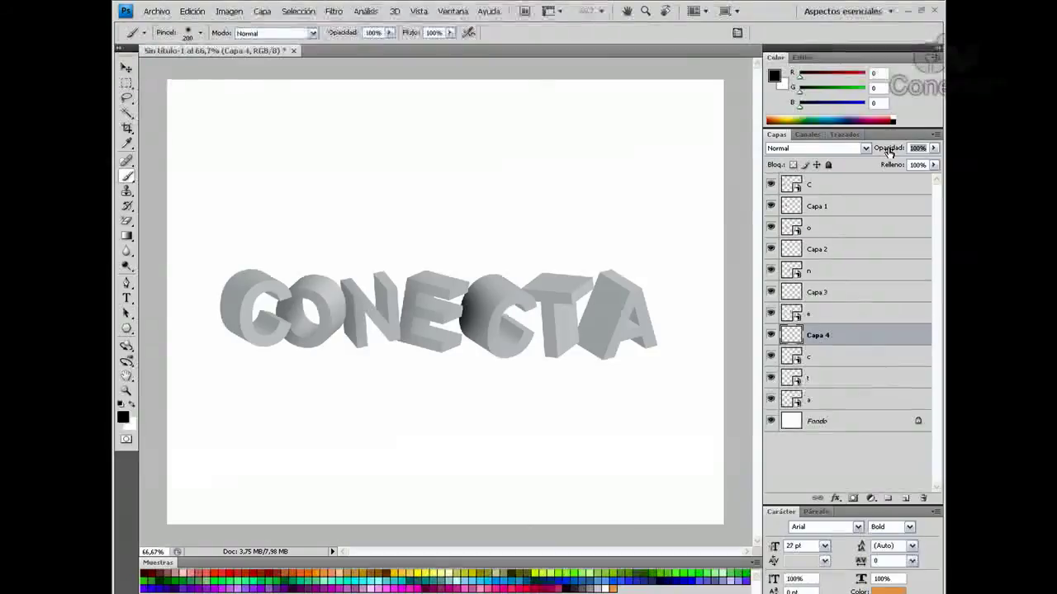
pyautogui.write('30')
pyautogui.press('Return')
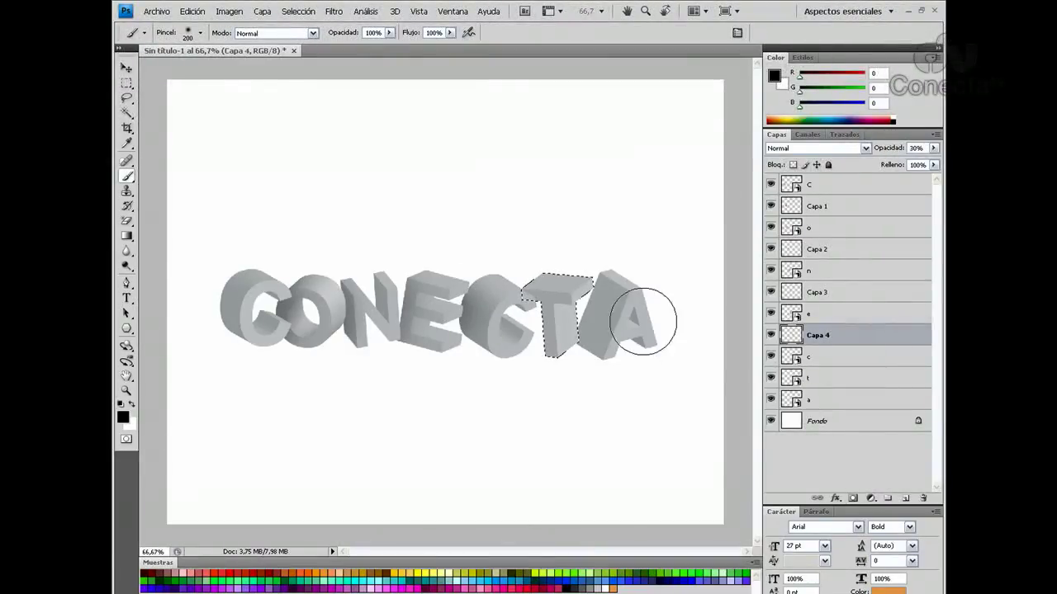
# Step: Add Capa 5 above t, shading where the C meets the T, at 30% opacity
pyautogui.click(842, 378)
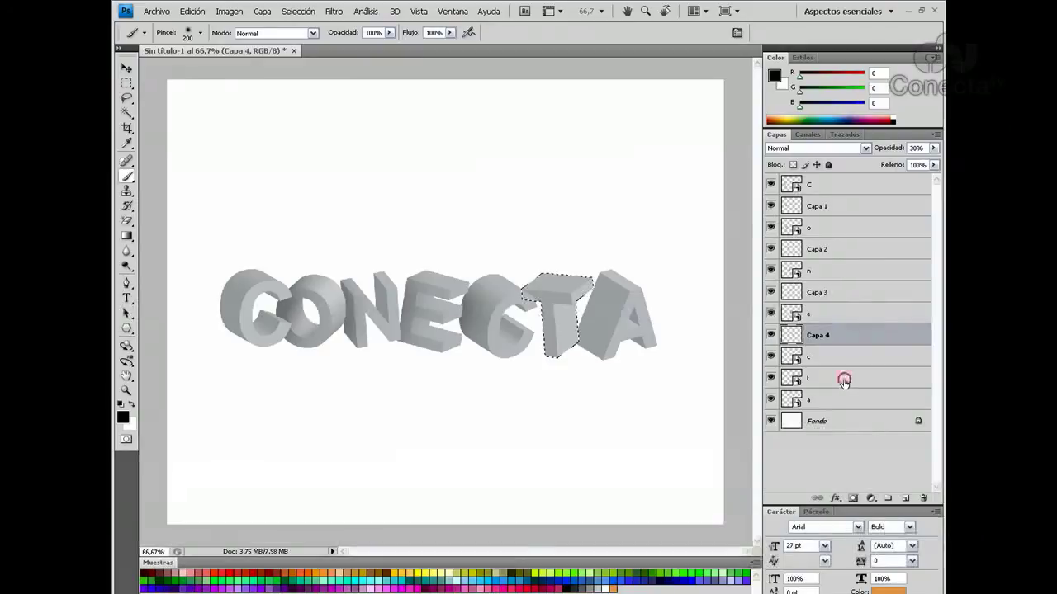
pyautogui.click(906, 498)
pyautogui.moveTo(509, 303)
pyautogui.mouseDown()
pyautogui.moveTo(469, 308)
pyautogui.moveTo(507, 338)
pyautogui.mouseUp()
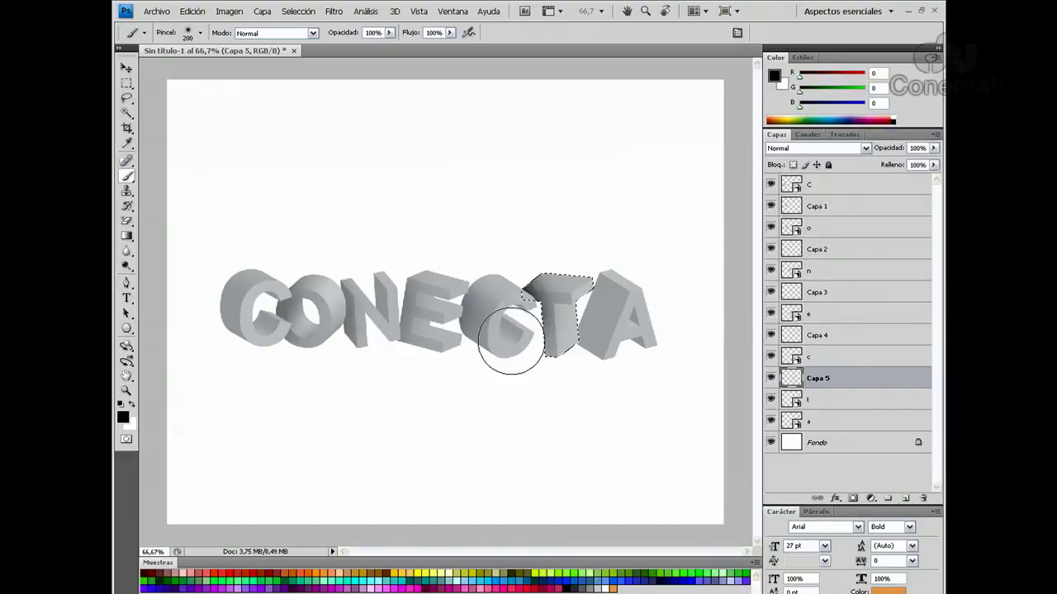
pyautogui.hotkey('ctrl', 'd')
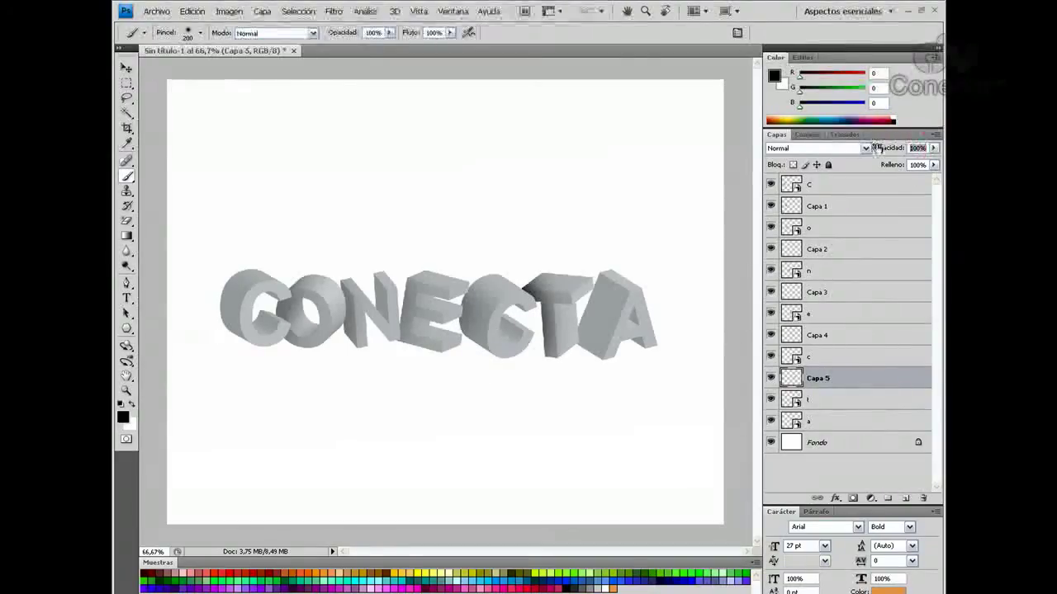
pyautogui.write('30')
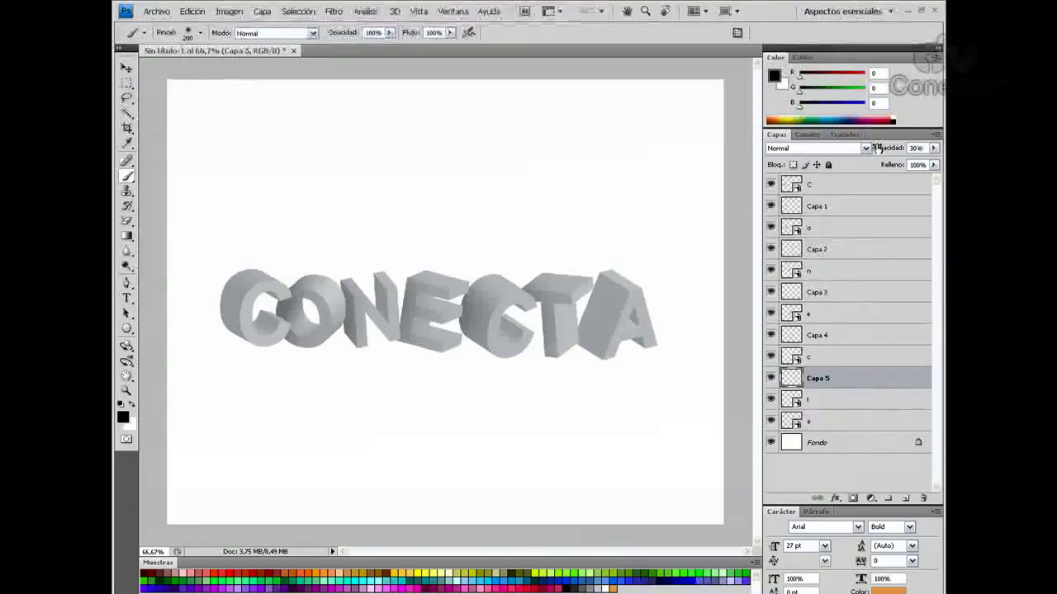
# Step: Add Capa 6 above a with dark shading on the A, faded to 30% opacity
pyautogui.click(792, 423)
pyautogui.keyDown('ctrl'); pyautogui.click(791, 424); pyautogui.keyUp('ctrl')
pyautogui.click(906, 498)
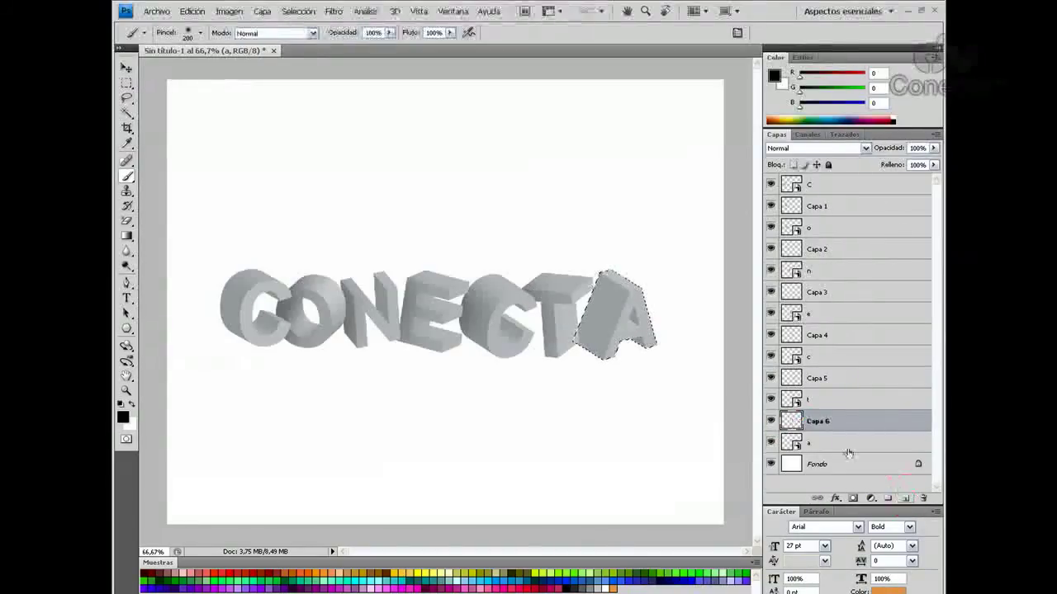
pyautogui.moveTo(538, 293)
pyautogui.mouseDown()
pyautogui.moveTo(570, 304)
pyautogui.moveTo(528, 326)
pyautogui.moveTo(565, 334)
pyautogui.moveTo(521, 339)
pyautogui.mouseUp()
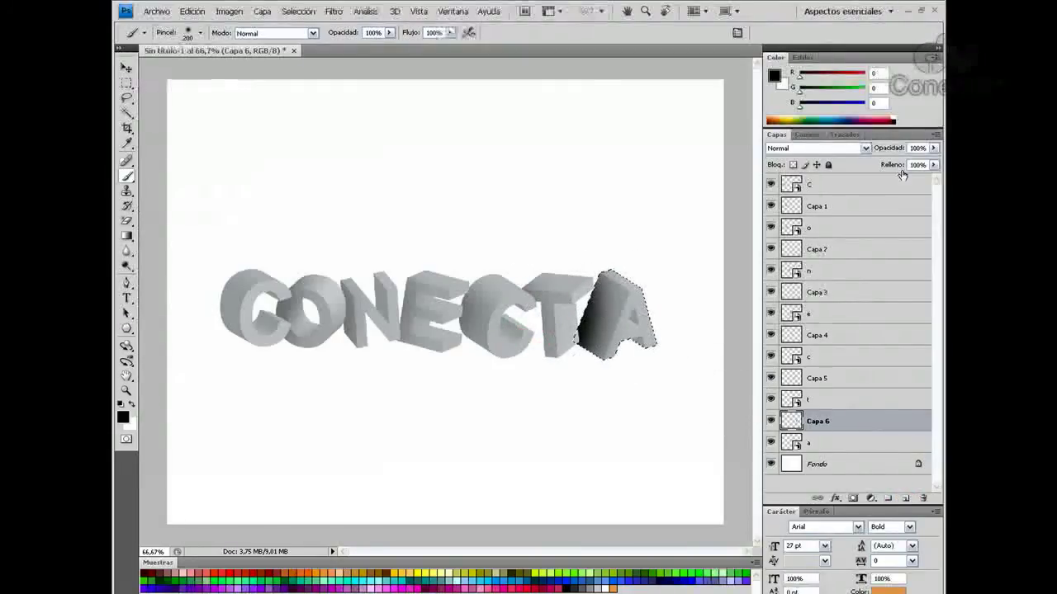
pyautogui.click(882, 147)
pyautogui.moveTo(882, 147); pyautogui.dragTo(883, 151)
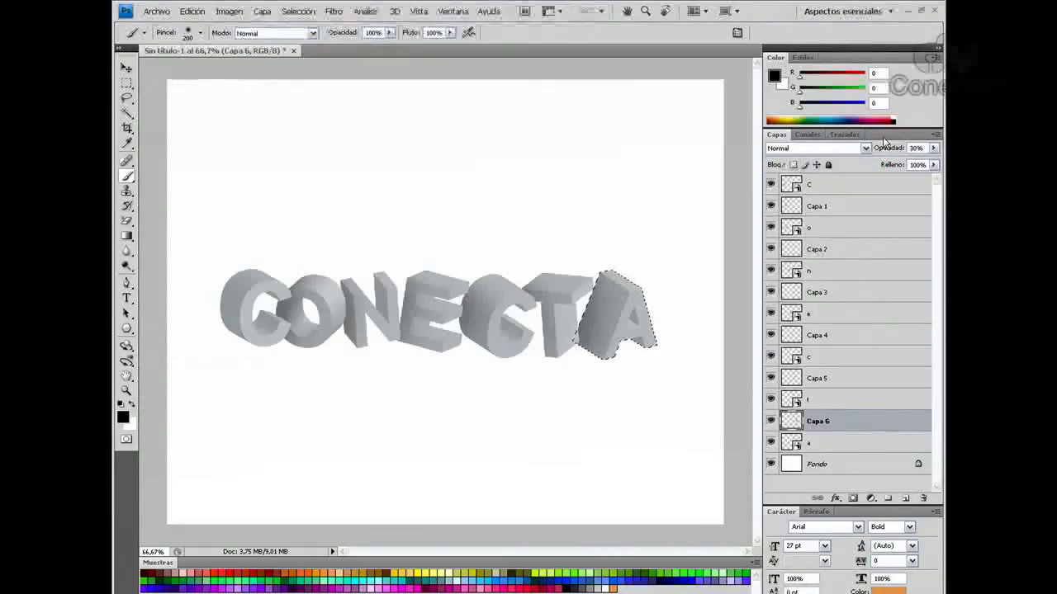
pyautogui.click(126, 66)
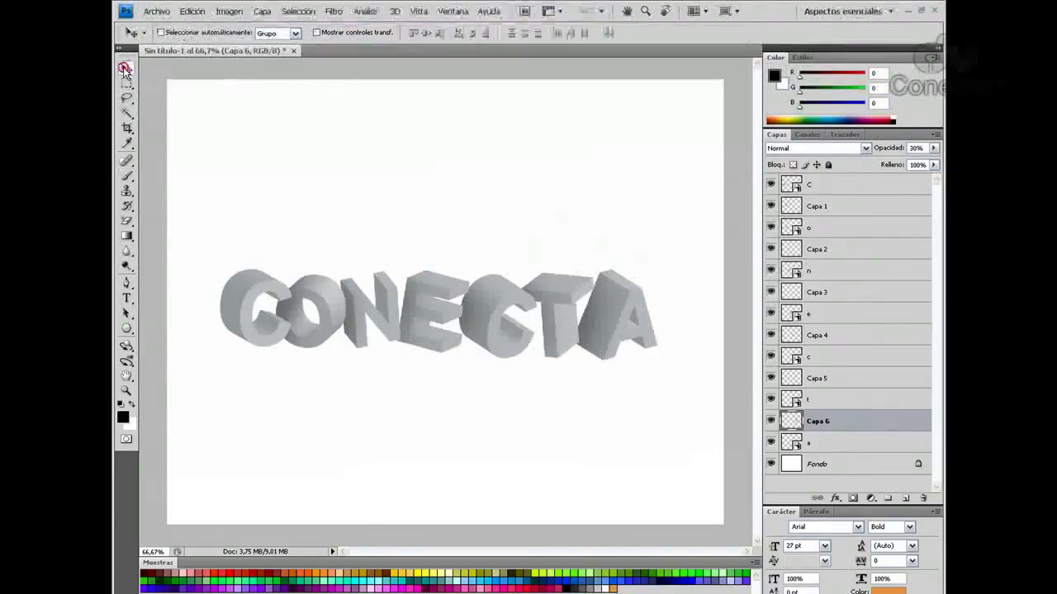
# Step: Nudge the T's shadow patch slightly and make the bottom a layer active
pyautogui.keyDown('ctrl'); pyautogui.click(545, 301); pyautogui.keyUp('ctrl')
pyautogui.moveTo(542, 292); pyautogui.dragTo(544, 295)
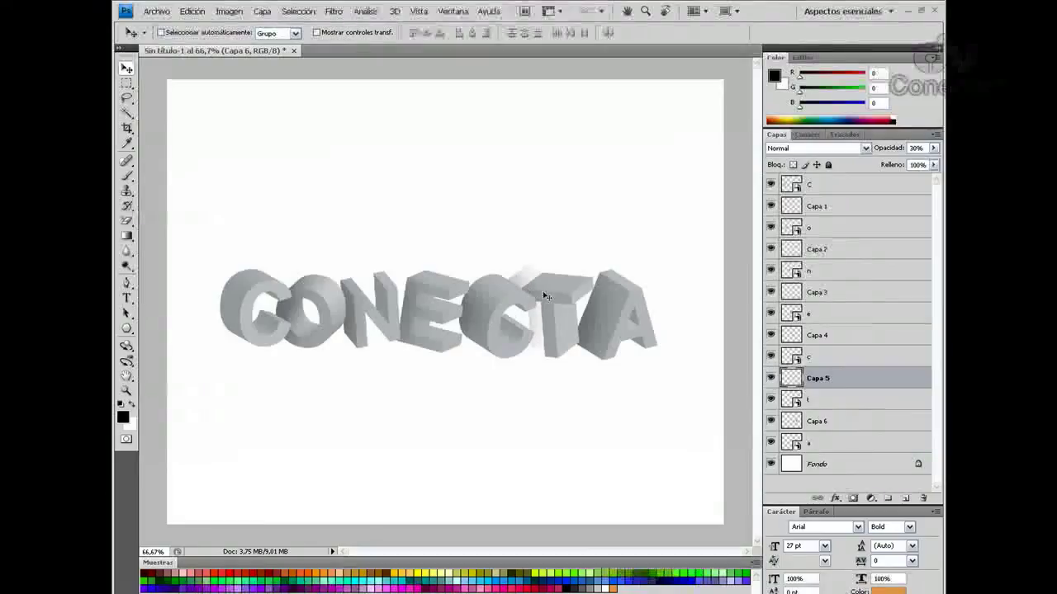
pyautogui.click(834, 401)
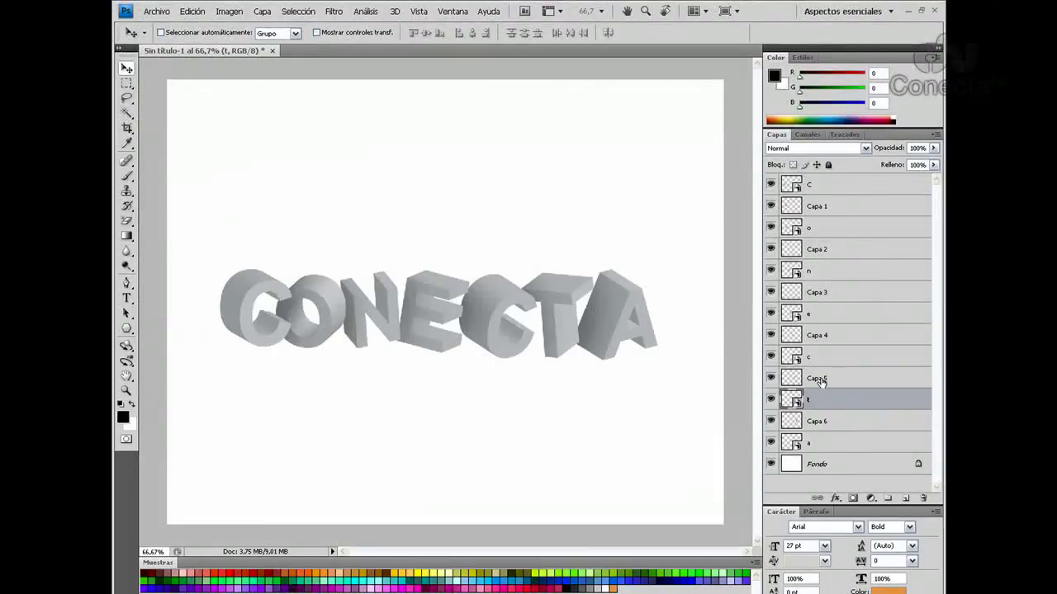
pyautogui.click(831, 438)
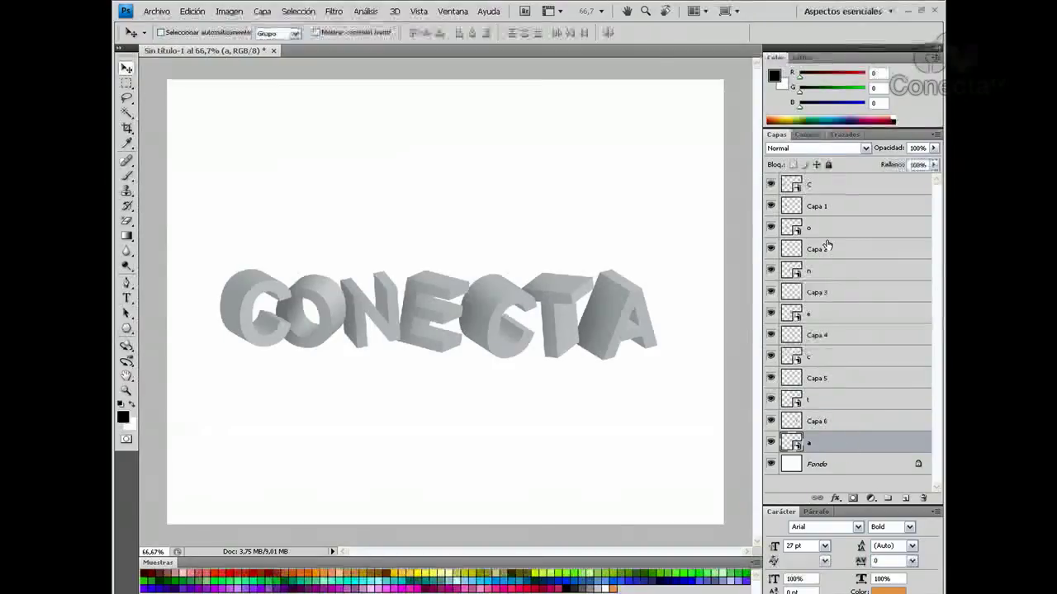
# Step: Select all layers from C down to a, group them, and name the group Letras
pyautogui.keyDown('shift'); pyautogui.click(839, 190); pyautogui.keyUp('shift')
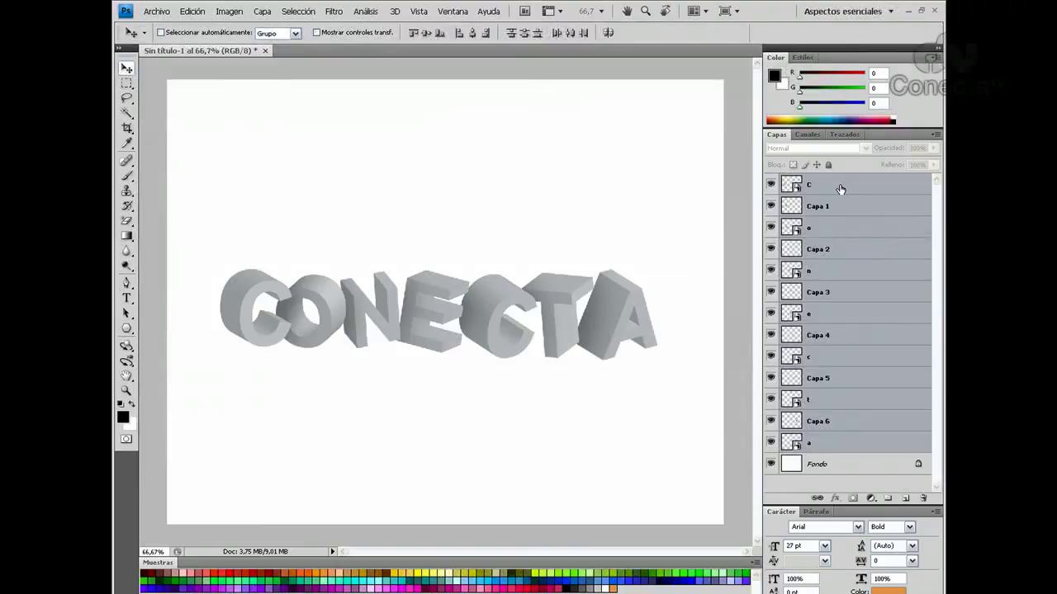
pyautogui.hotkey('ctrl', 'g')
pyautogui.doubleClick(819, 182)
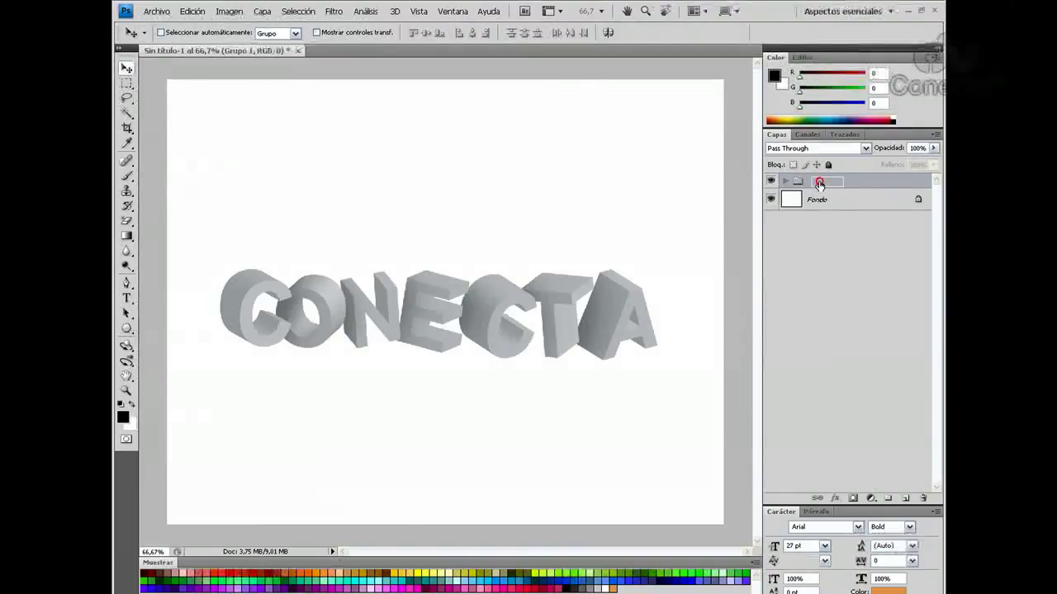
pyautogui.write('Letr')
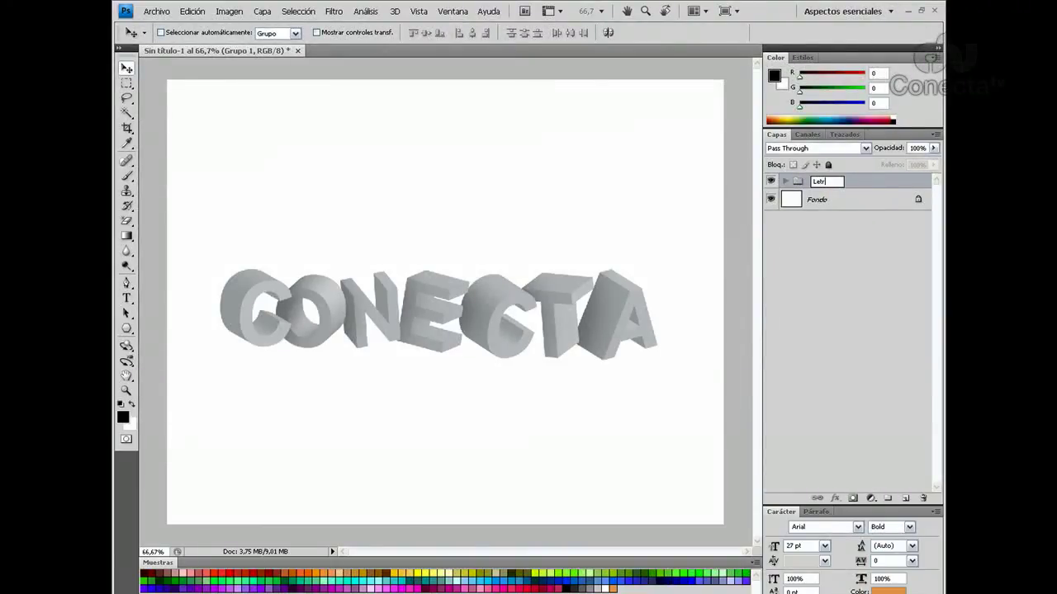
pyautogui.write('as')
pyautogui.click(872, 296)
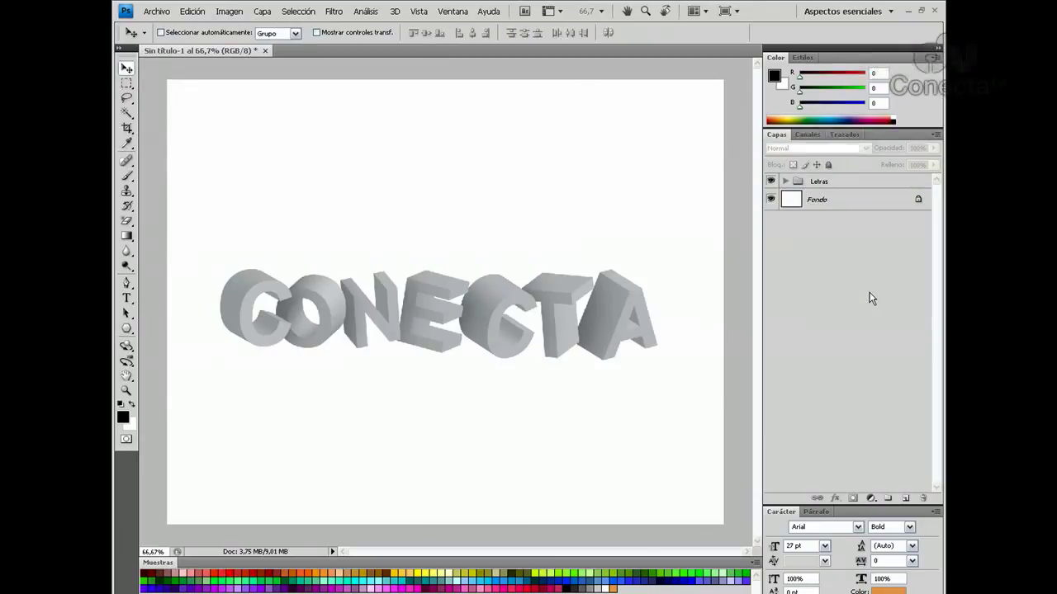